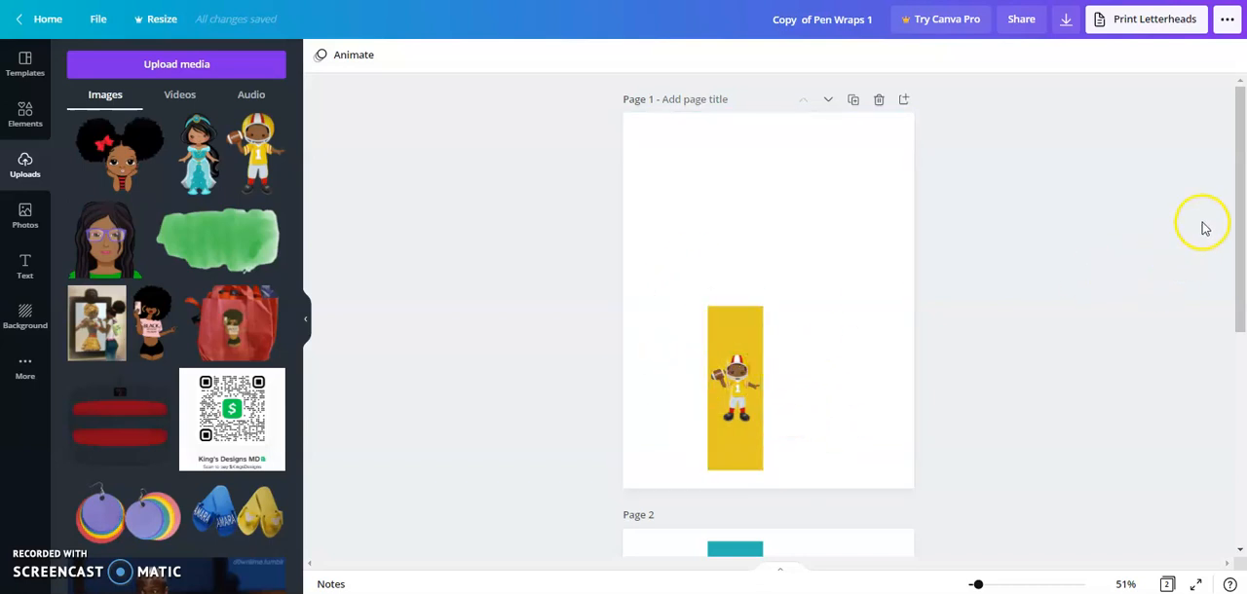
- Add the uploaded football player image to page 1 and place it in the blank area beside the yellow strip
drag(1238, 205, 1240, 215)
scroll(1239, 214, down, 3)
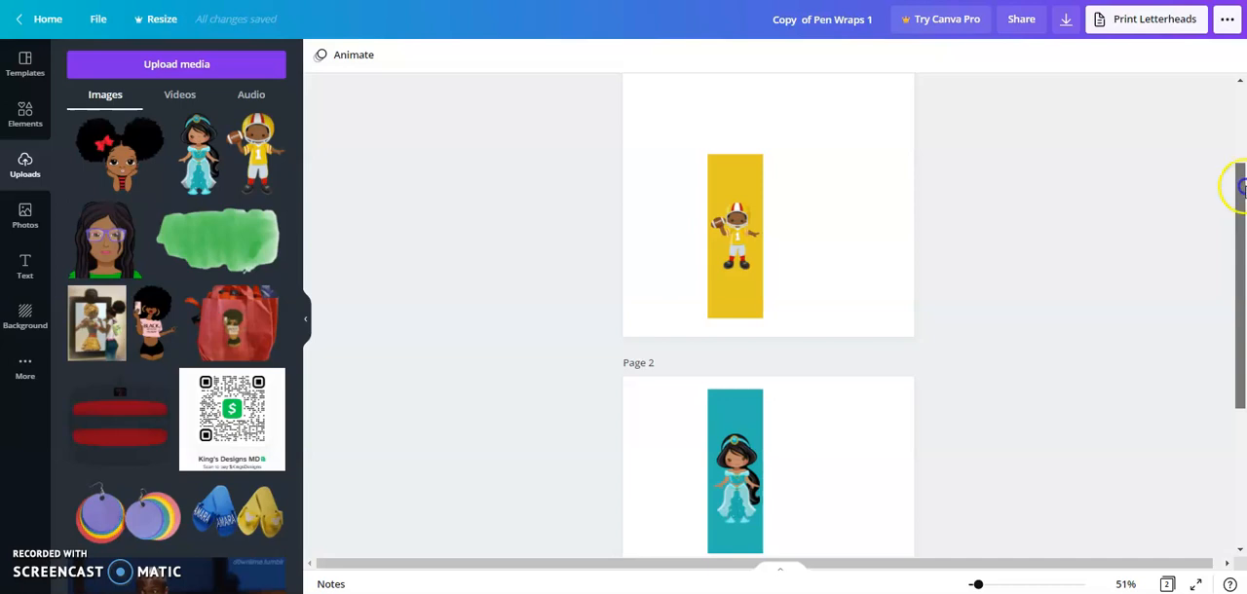
drag(1240, 211, 1240, 186)
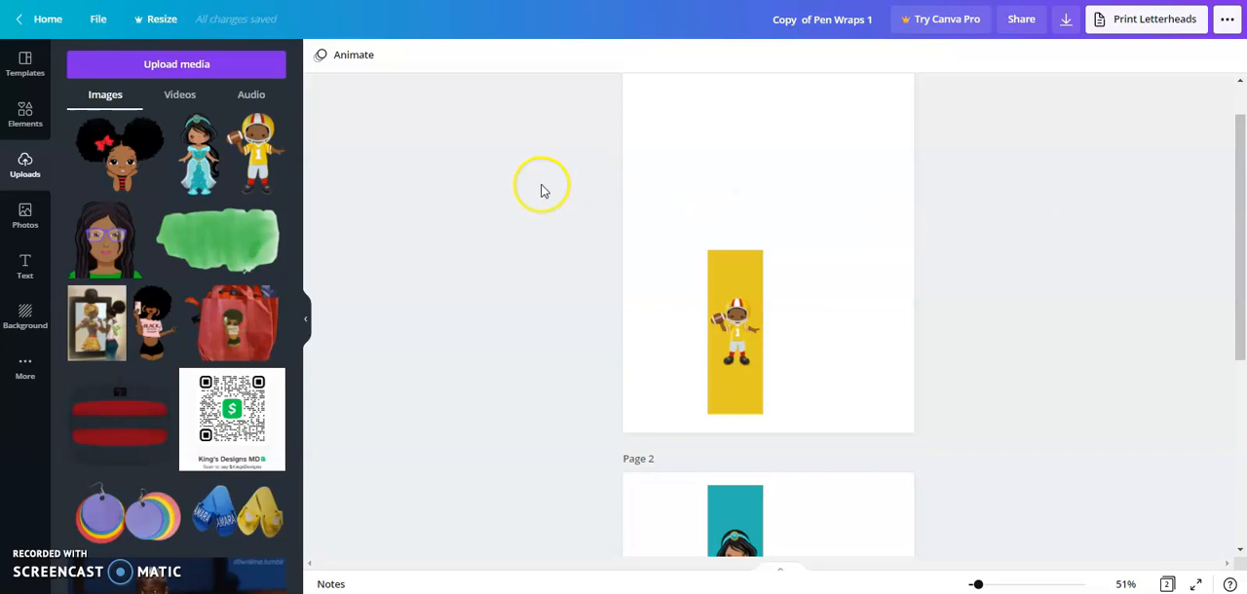
click(267, 155)
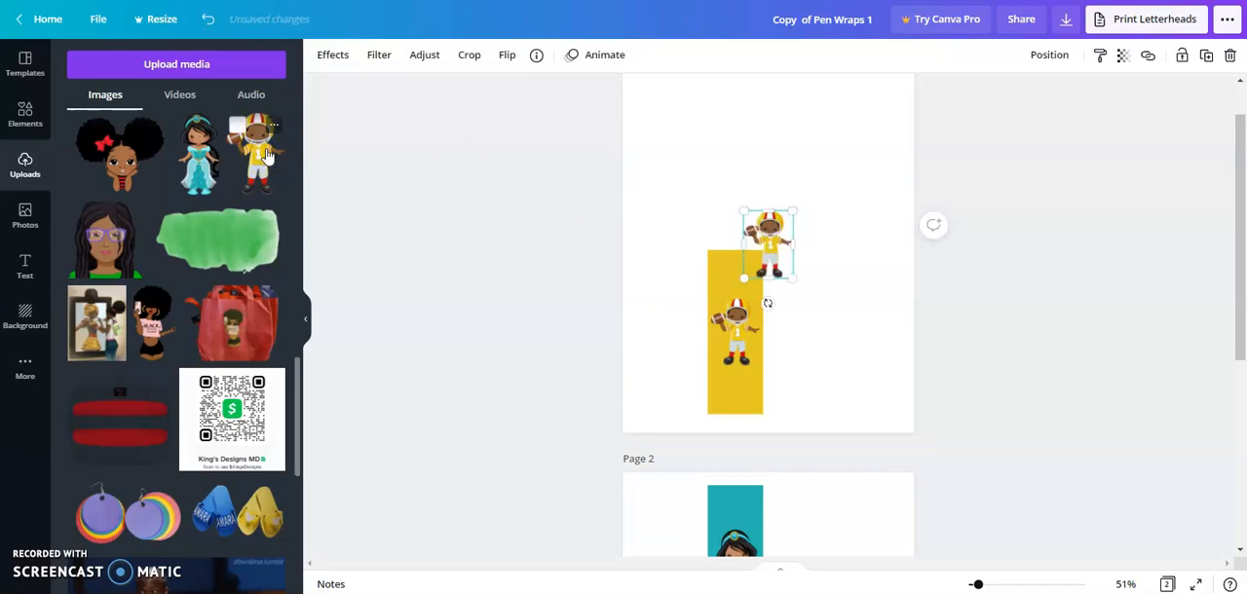
click(776, 245)
drag(777, 245, 851, 280)
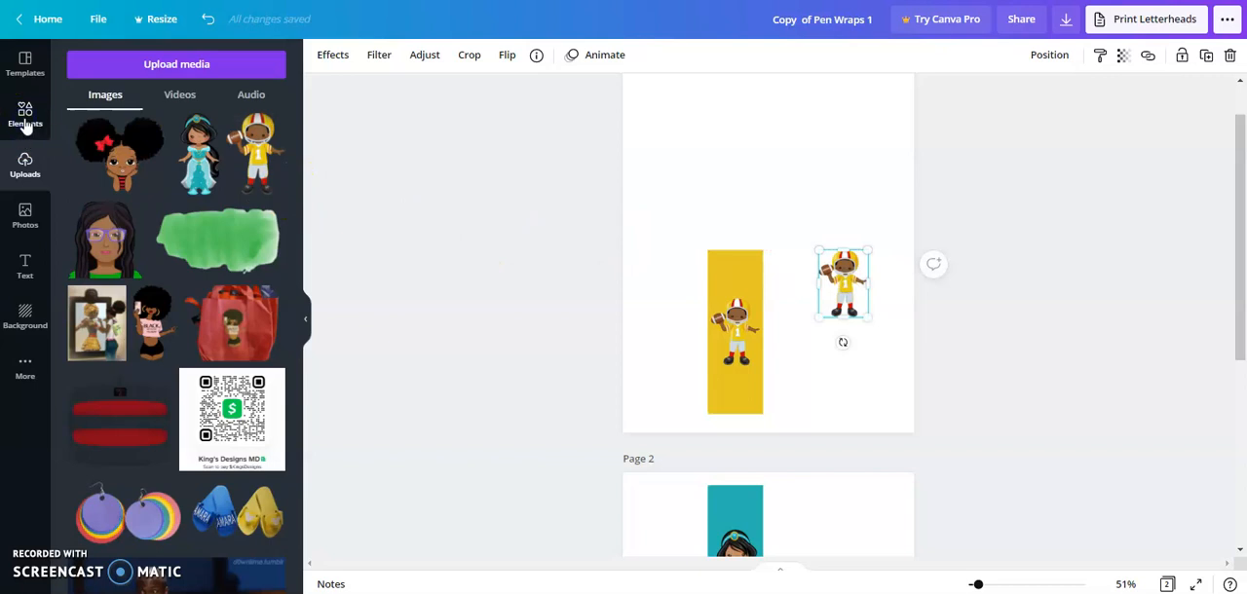
- Add a square shape, reshape it into a tall narrow rectangle and place it beside the existing yellow strip
click(26, 117)
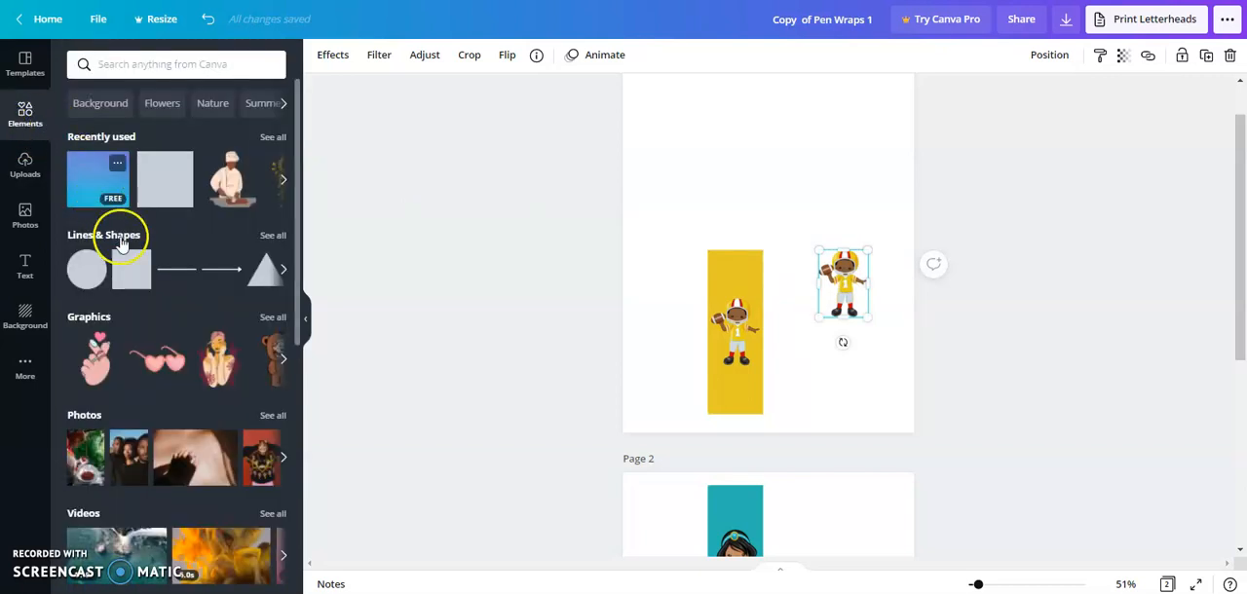
click(130, 273)
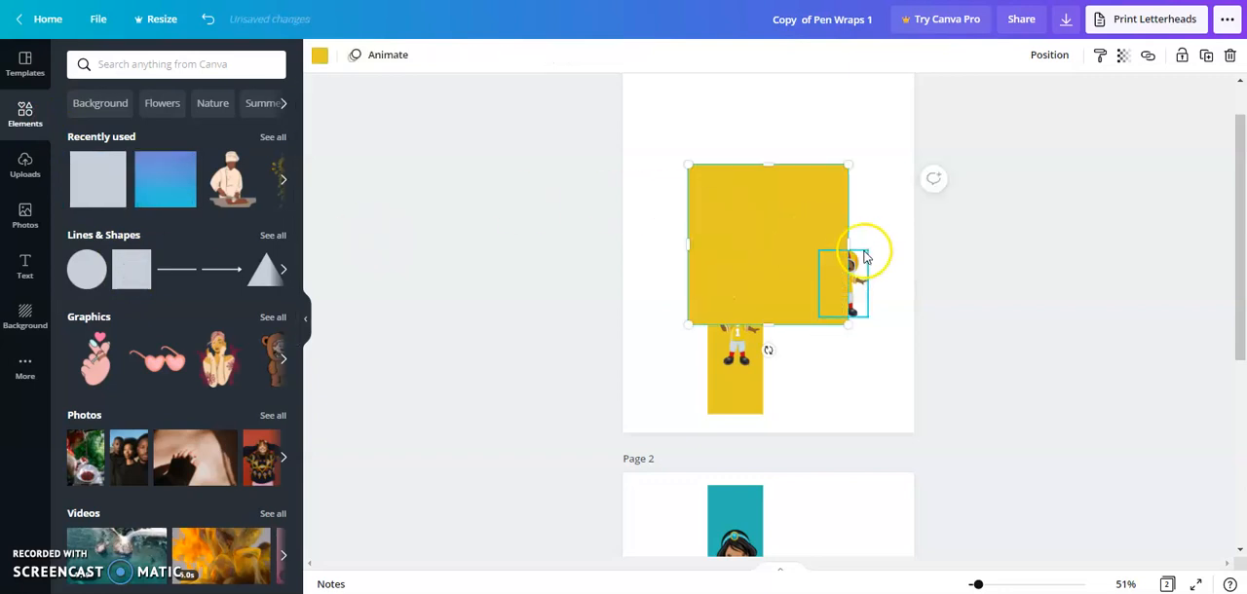
drag(848, 245, 759, 248)
drag(723, 156, 732, 120)
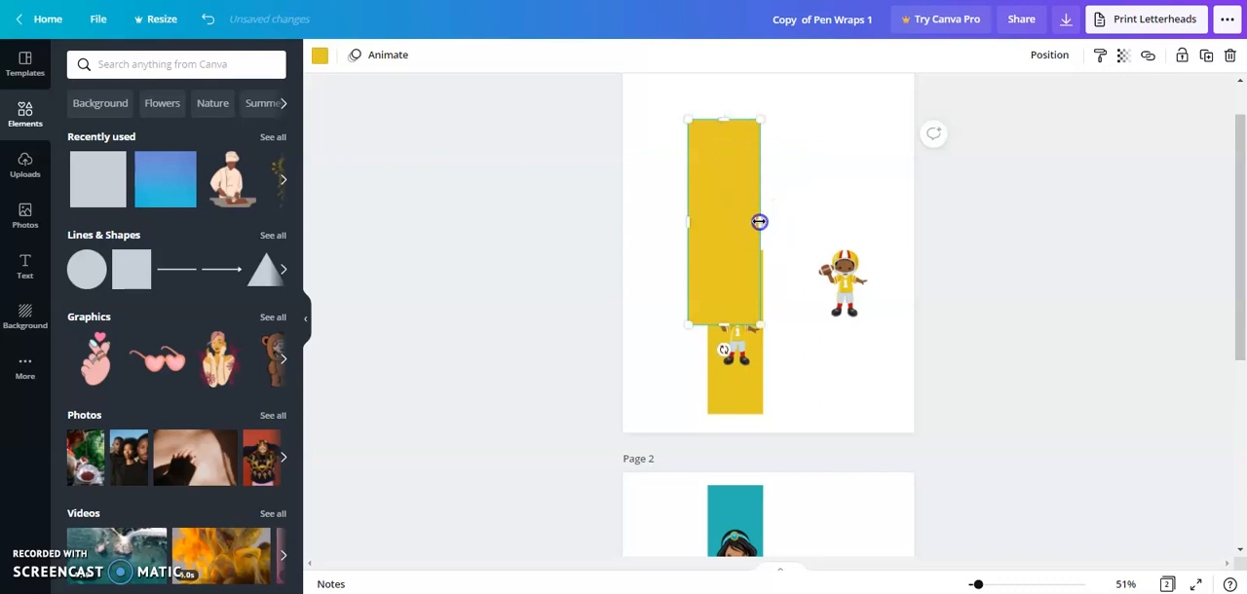
drag(756, 222, 824, 306)
- Move the new football player onto the tall rectangle and send the rectangle backward behind him
click(855, 290)
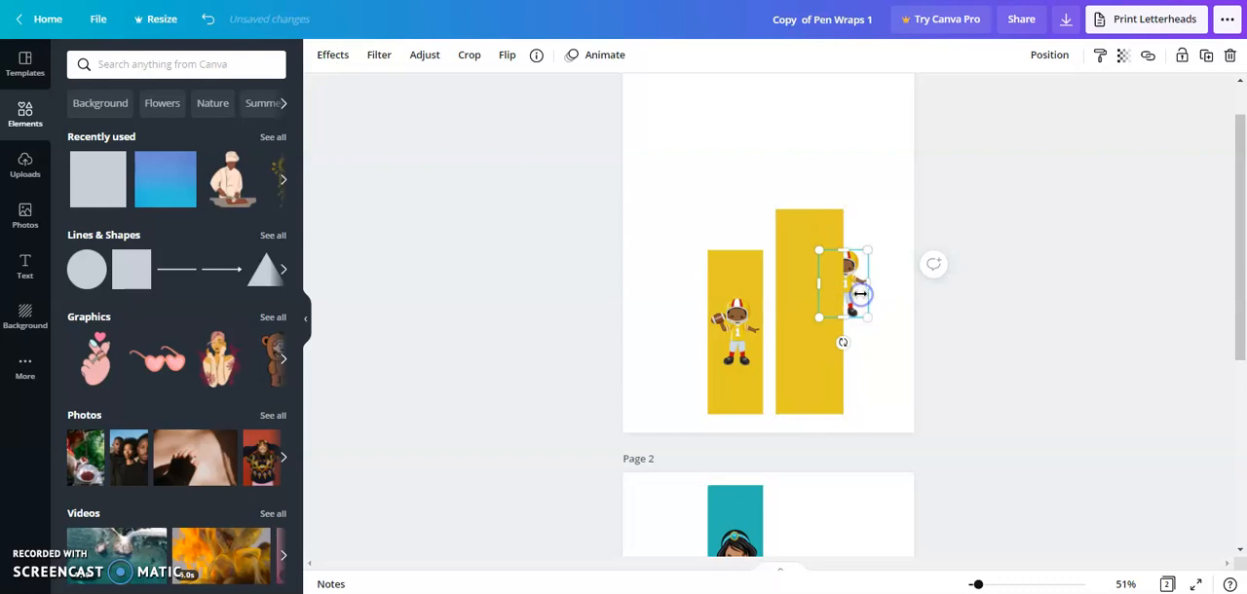
drag(852, 294, 815, 314)
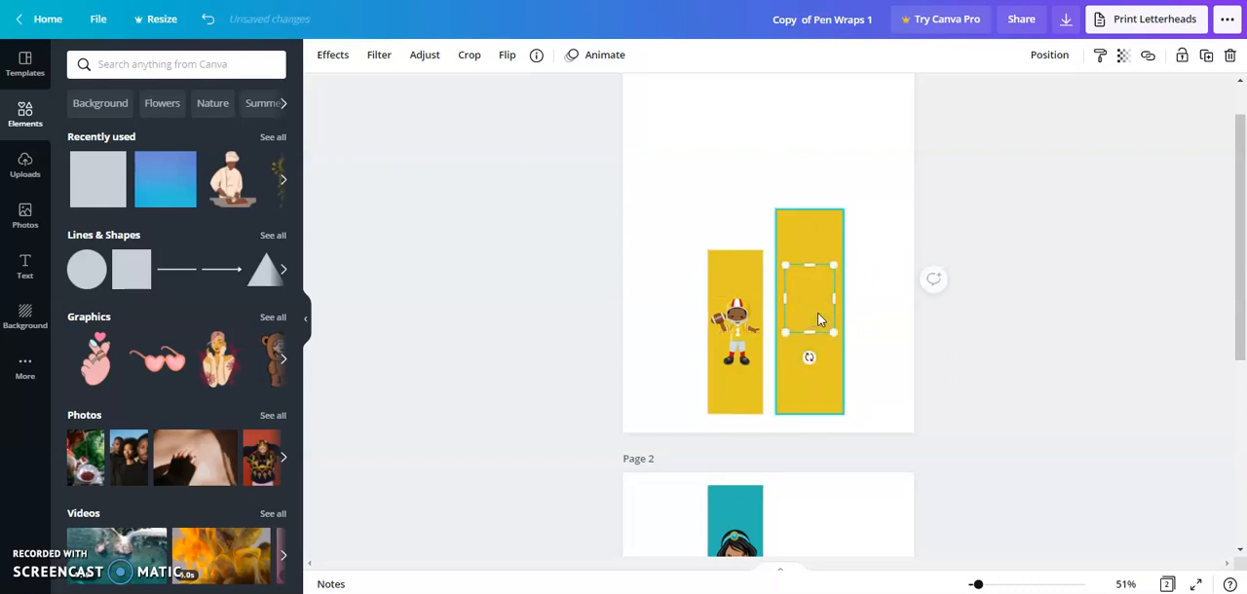
click(818, 317)
right_click(816, 315)
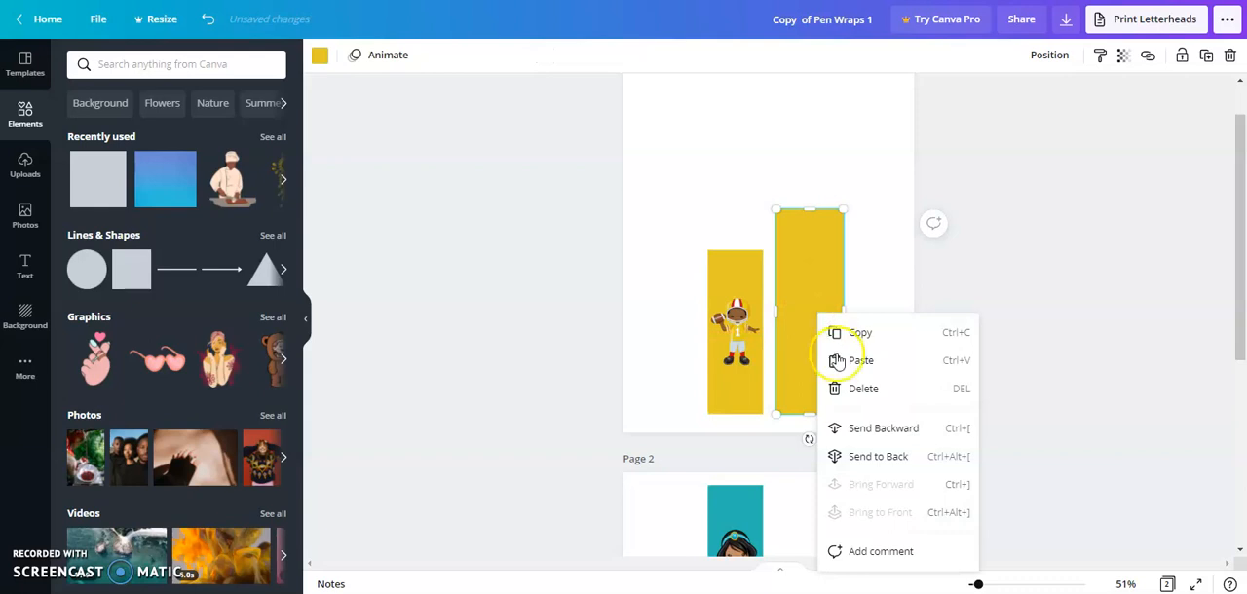
click(884, 437)
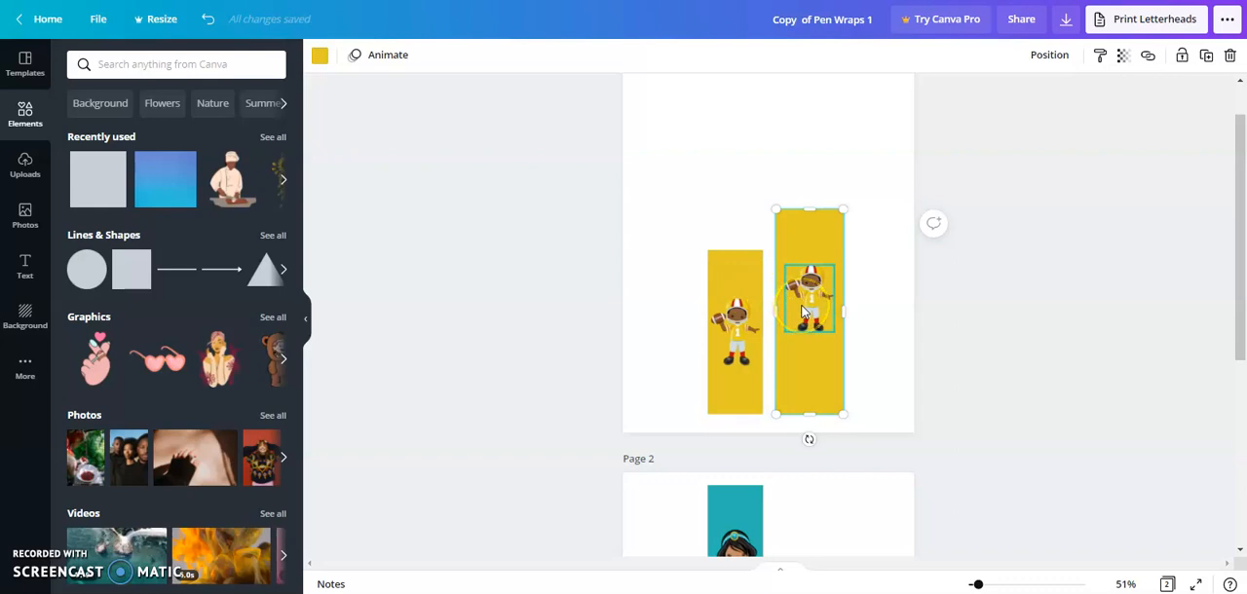
- Enlarge the football player to nearly the tall rectangle's width and centre him horizontally on it
click(802, 310)
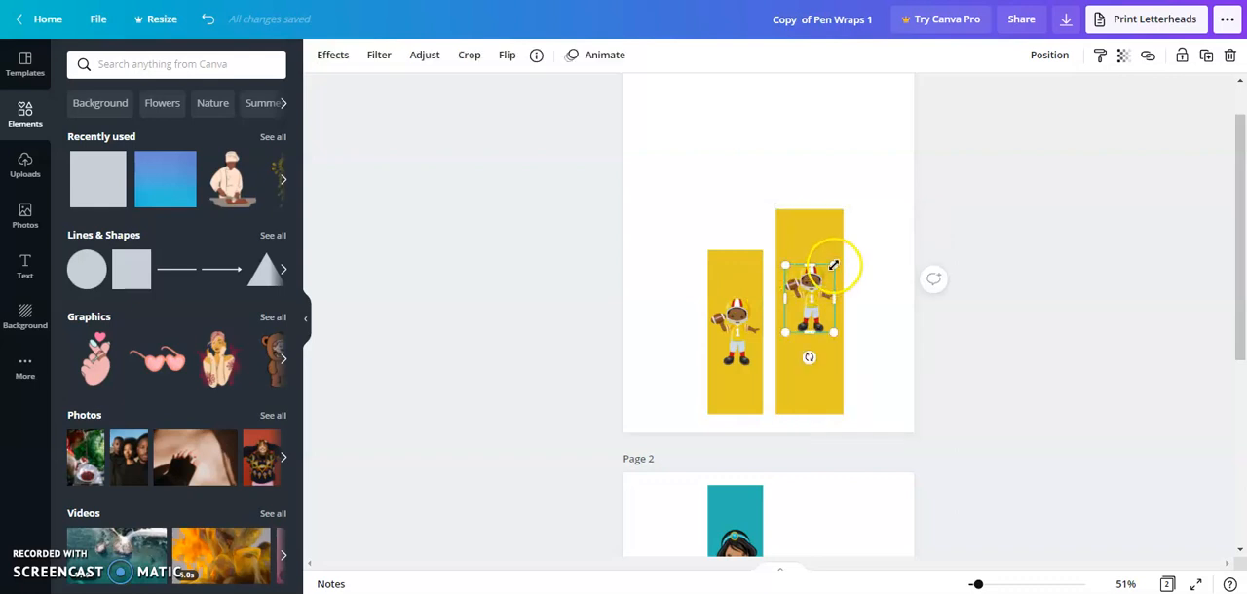
drag(839, 253, 849, 244)
drag(818, 302, 809, 322)
click(809, 386)
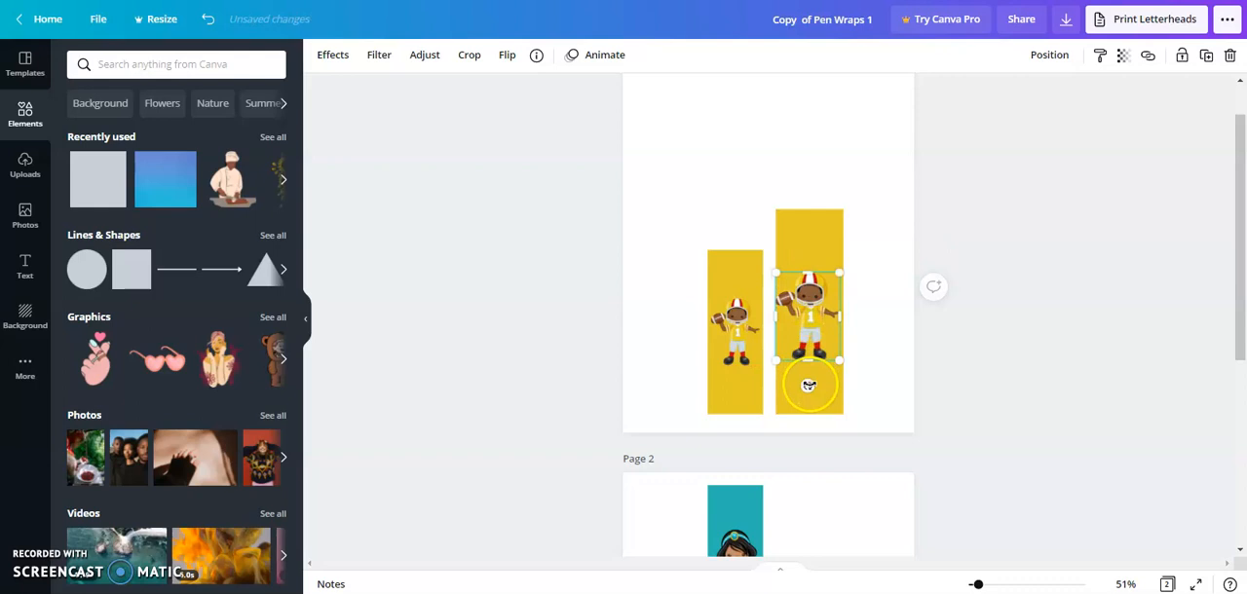
click(861, 385)
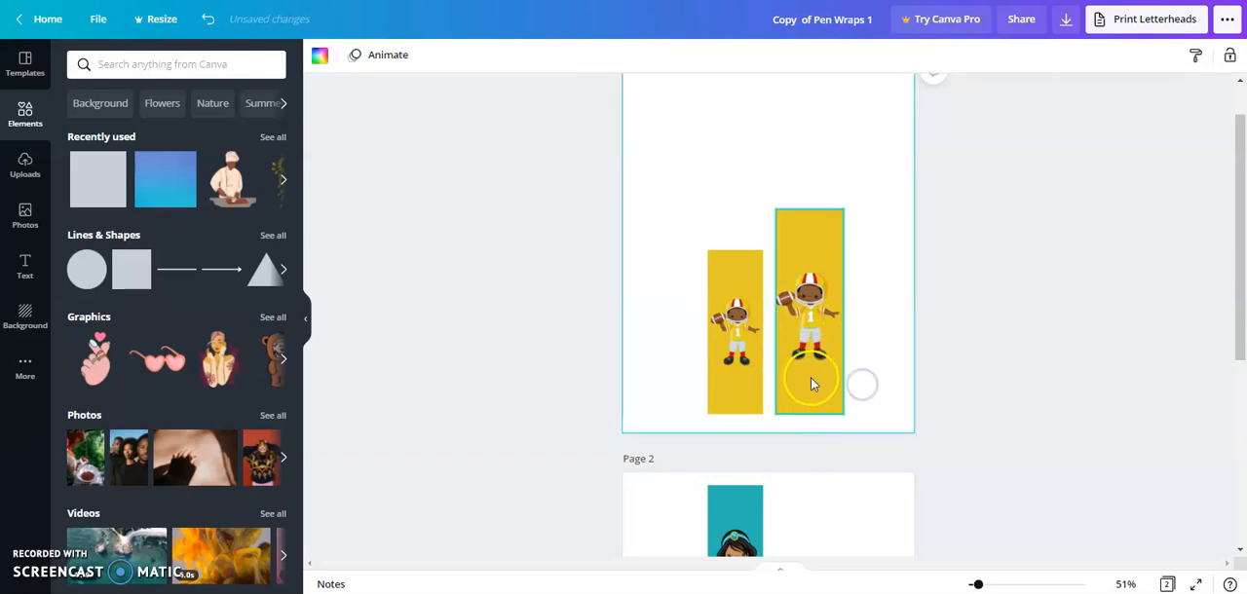
click(813, 293)
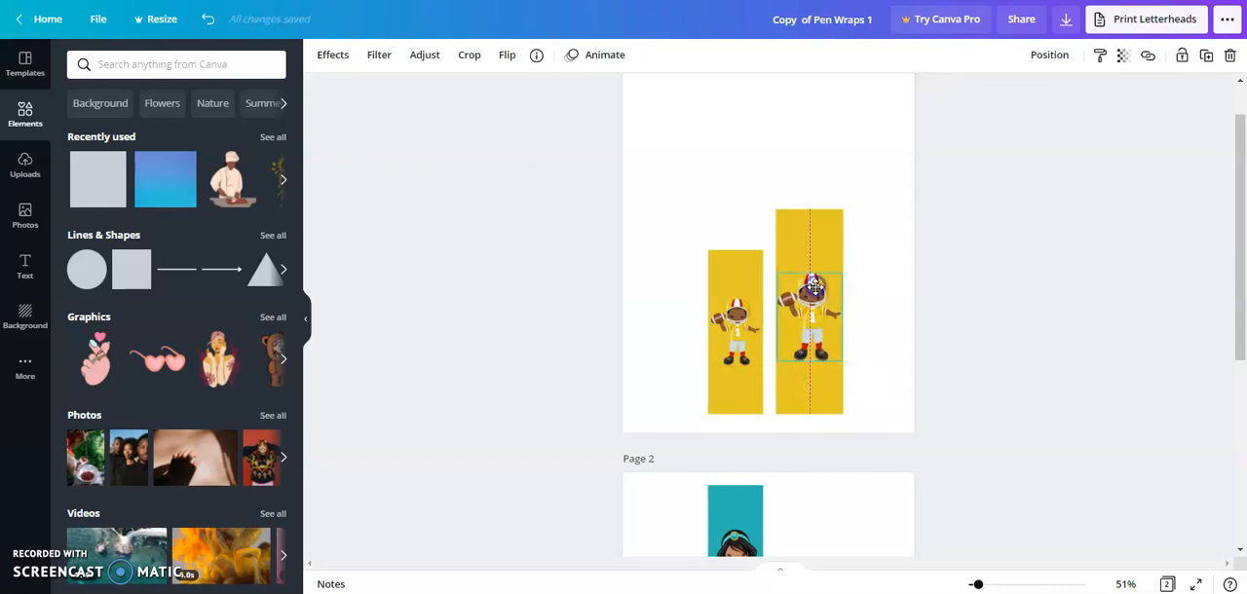
click(835, 397)
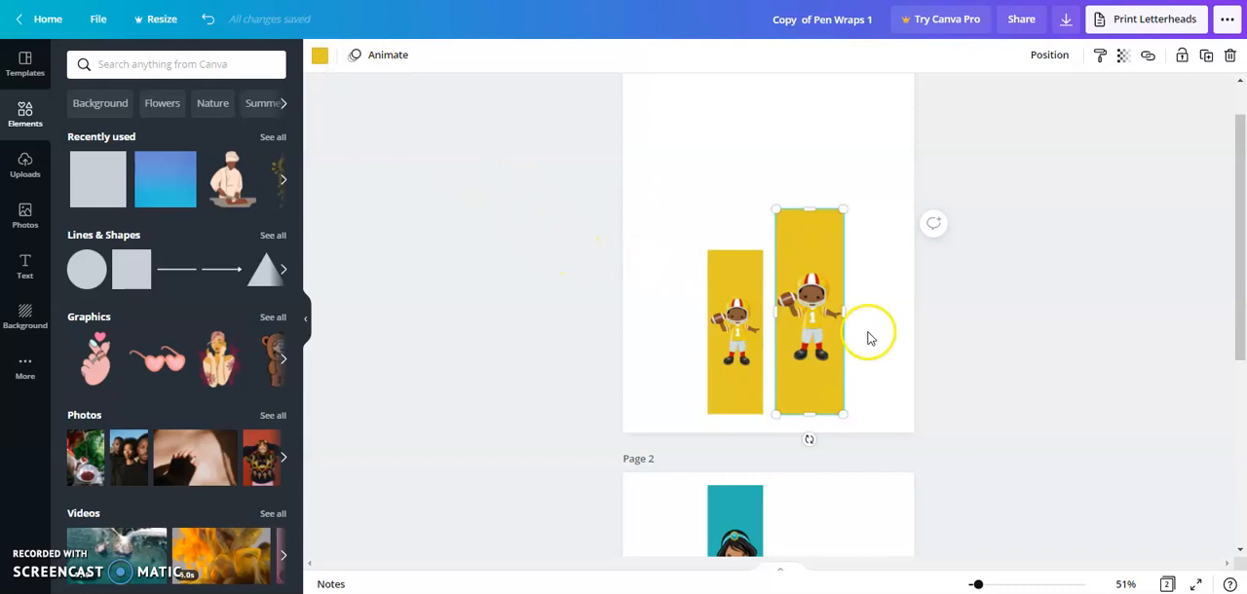
- Browse the Photogenic filters available for the larger football player image
click(797, 313)
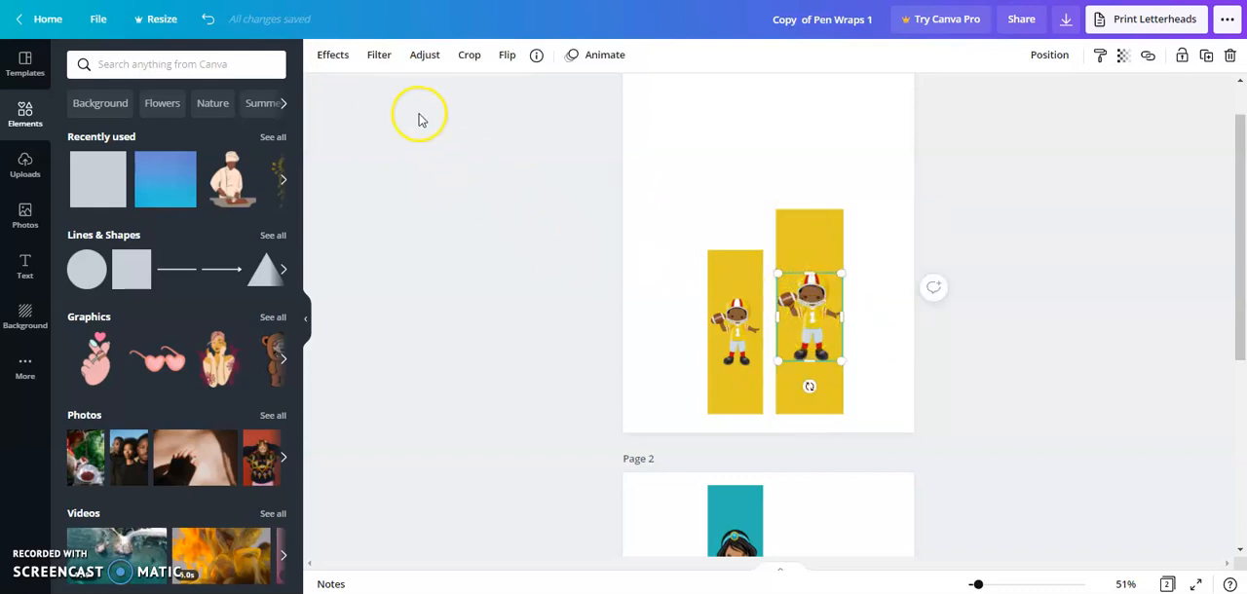
click(328, 57)
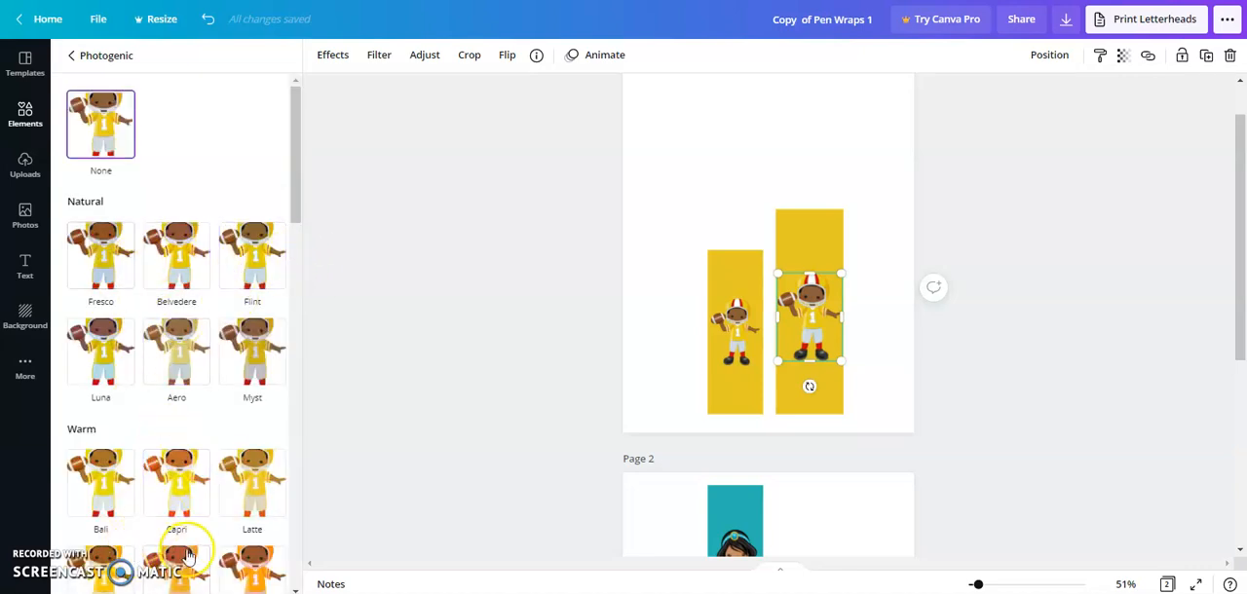
click(773, 235)
- Try the photo colors red, dark grey, brown and light grey on the tall rectangle, returning it to yellow #e6c925
click(802, 242)
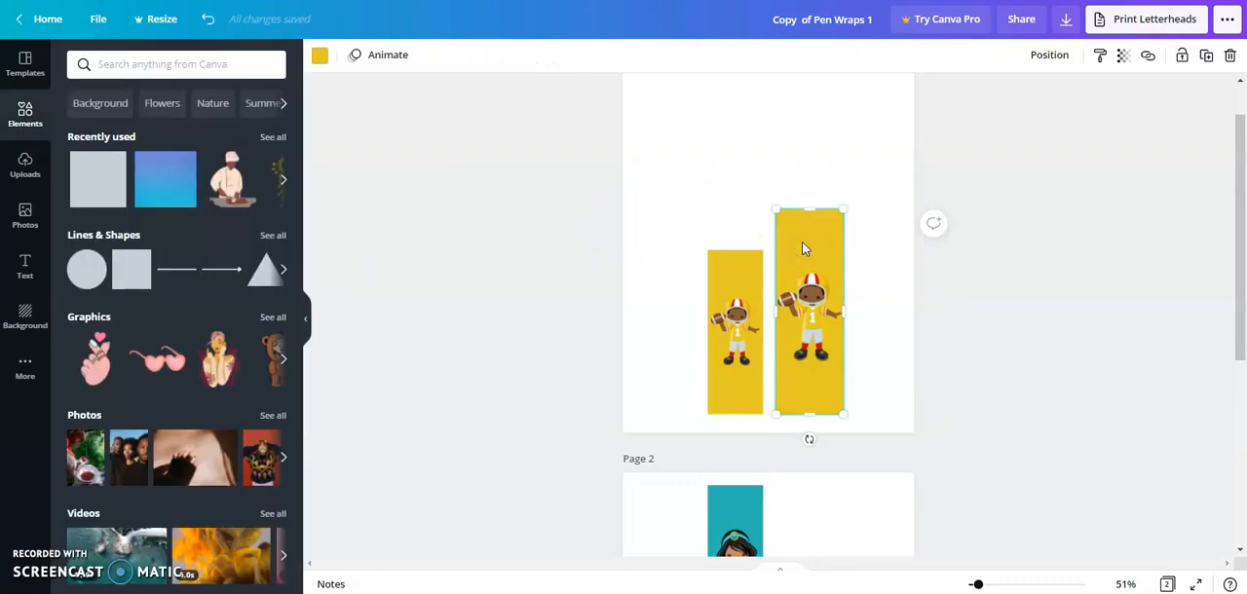
click(319, 56)
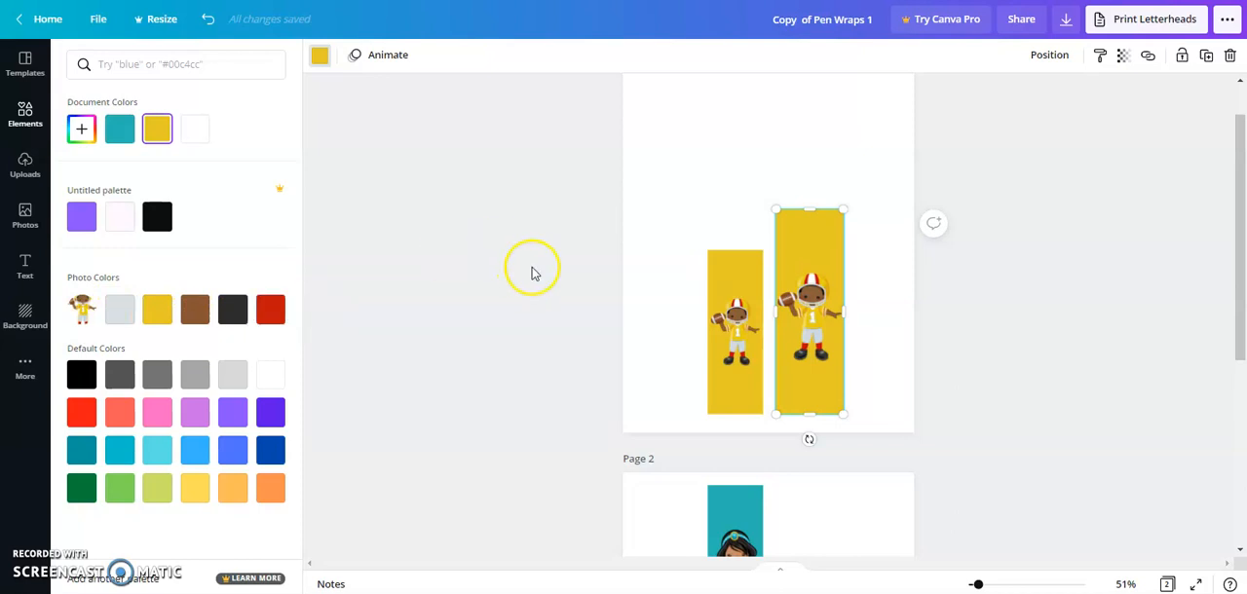
click(273, 314)
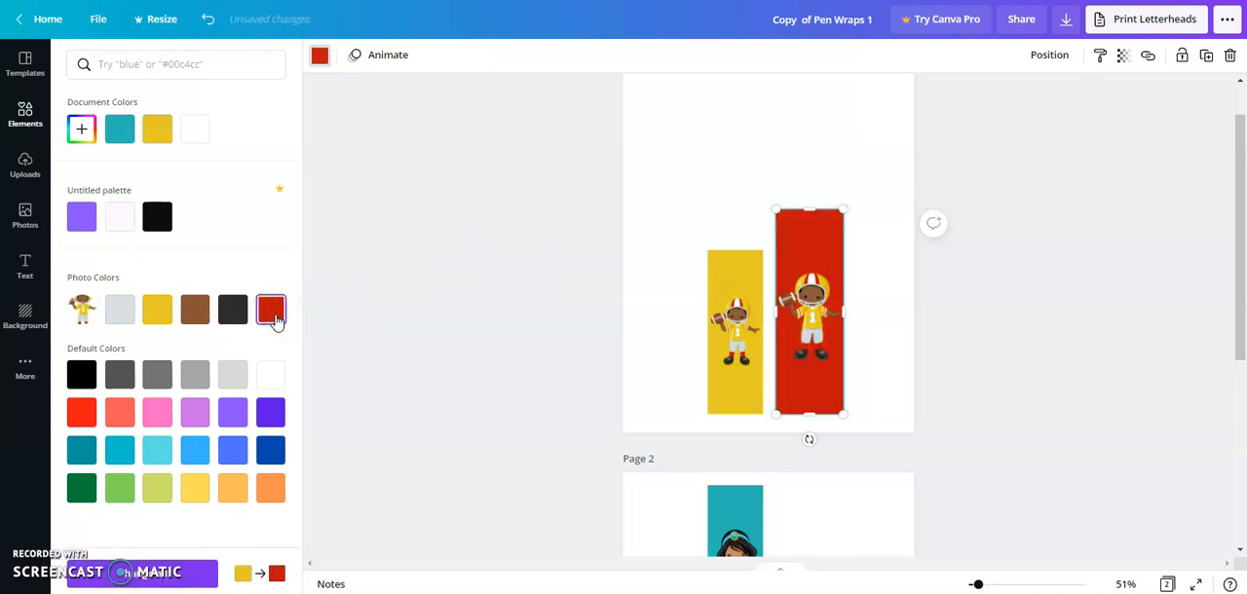
click(233, 320)
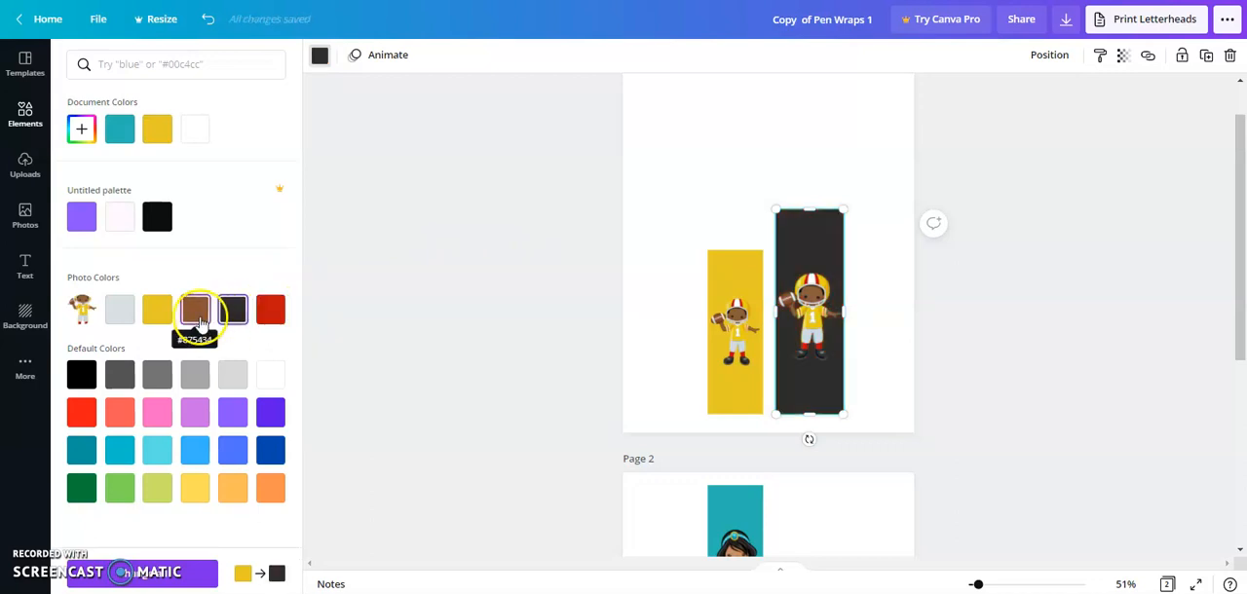
click(197, 320)
click(157, 312)
click(120, 312)
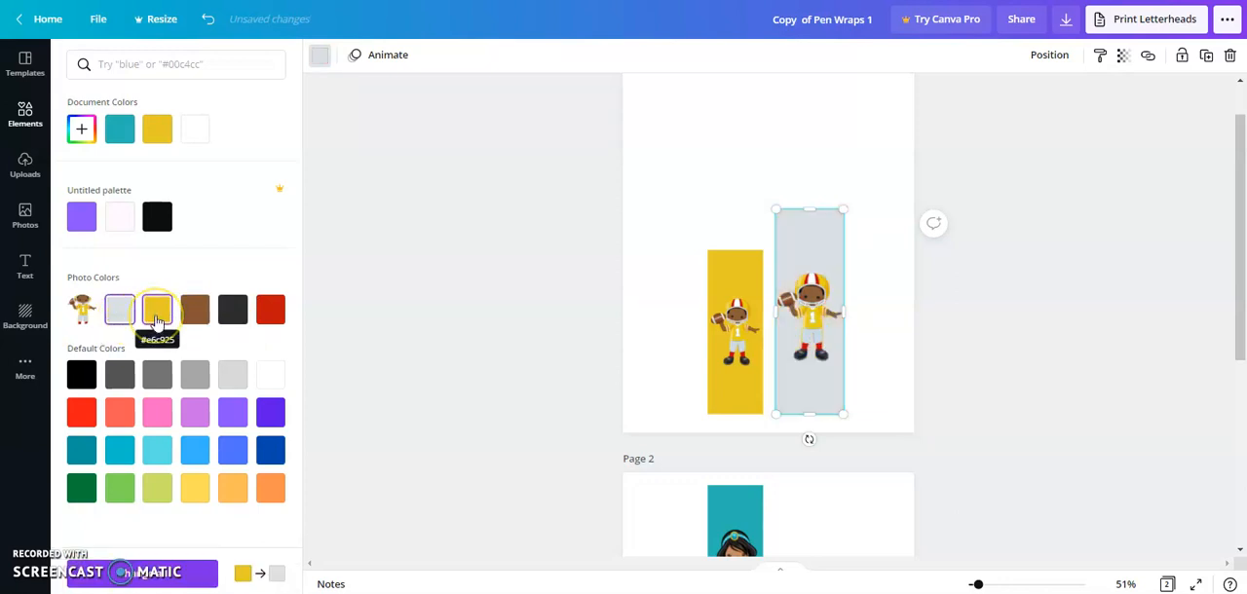
click(157, 310)
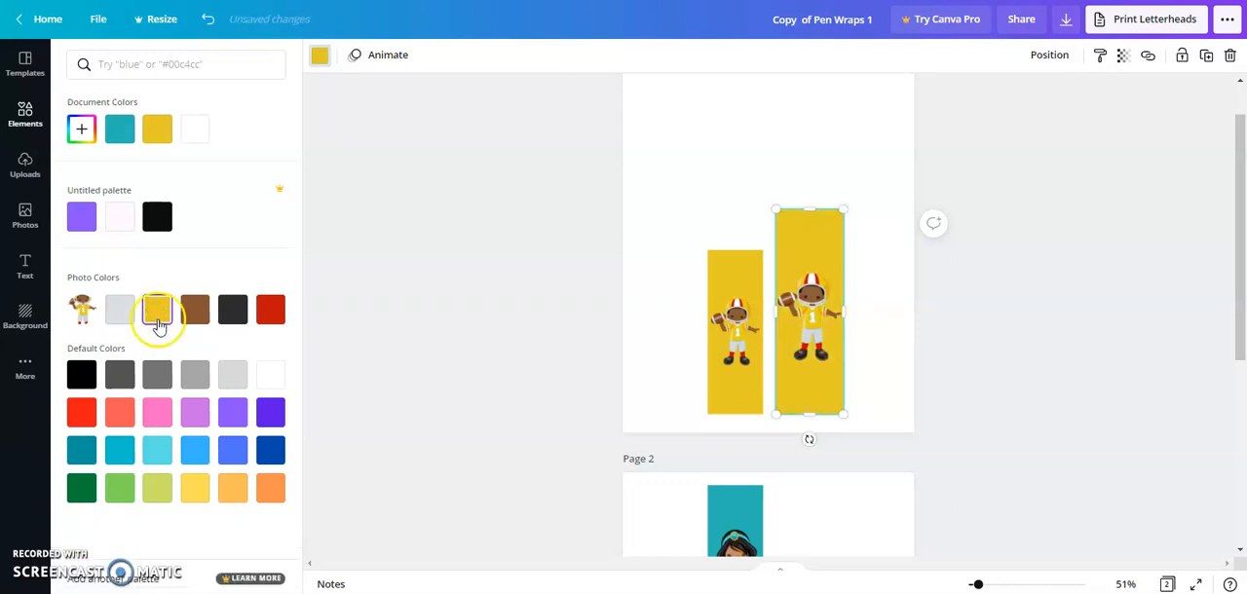
- Try cobalt blue #004aad, black and grey as the tall rectangle's fill, returning it to the yellow photo color
click(270, 451)
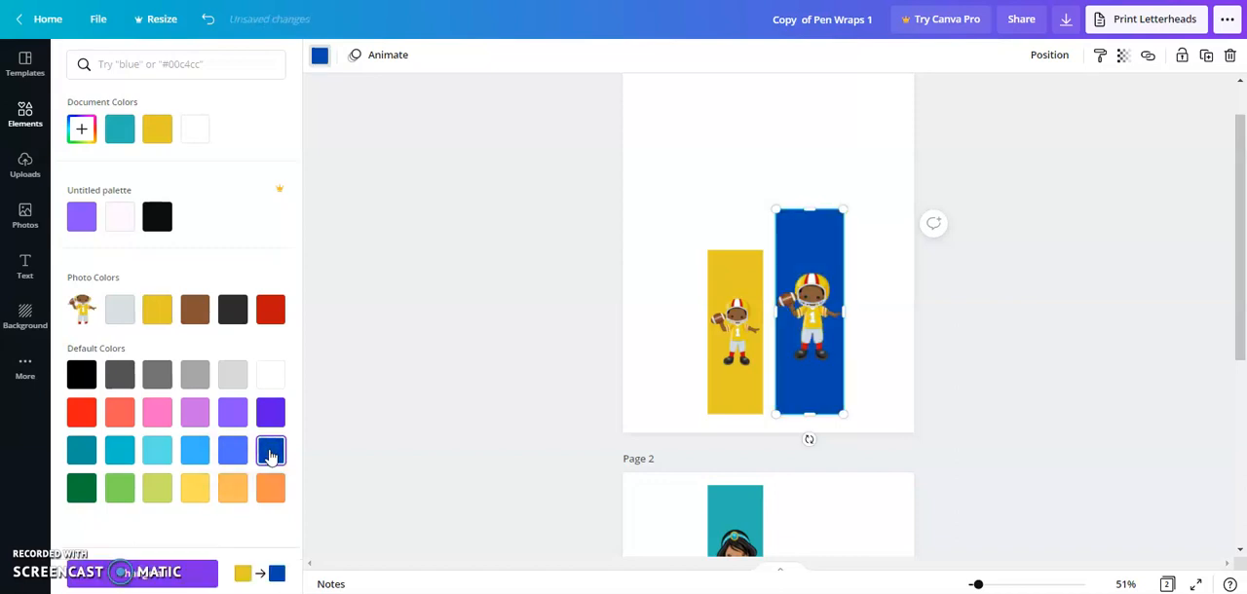
click(158, 310)
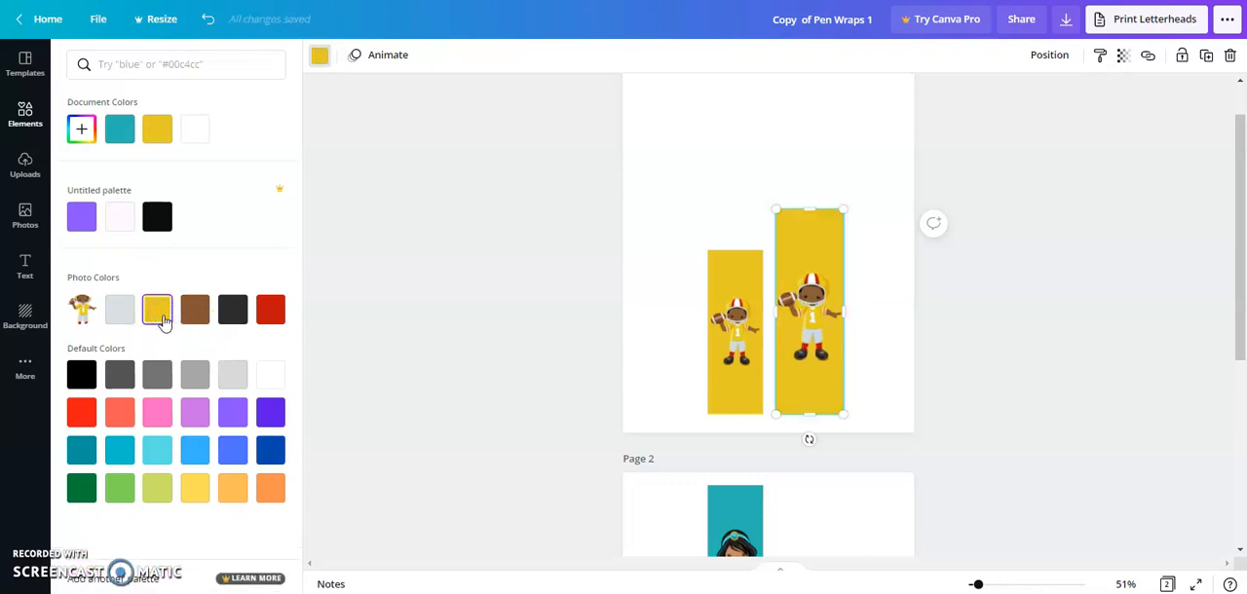
click(158, 217)
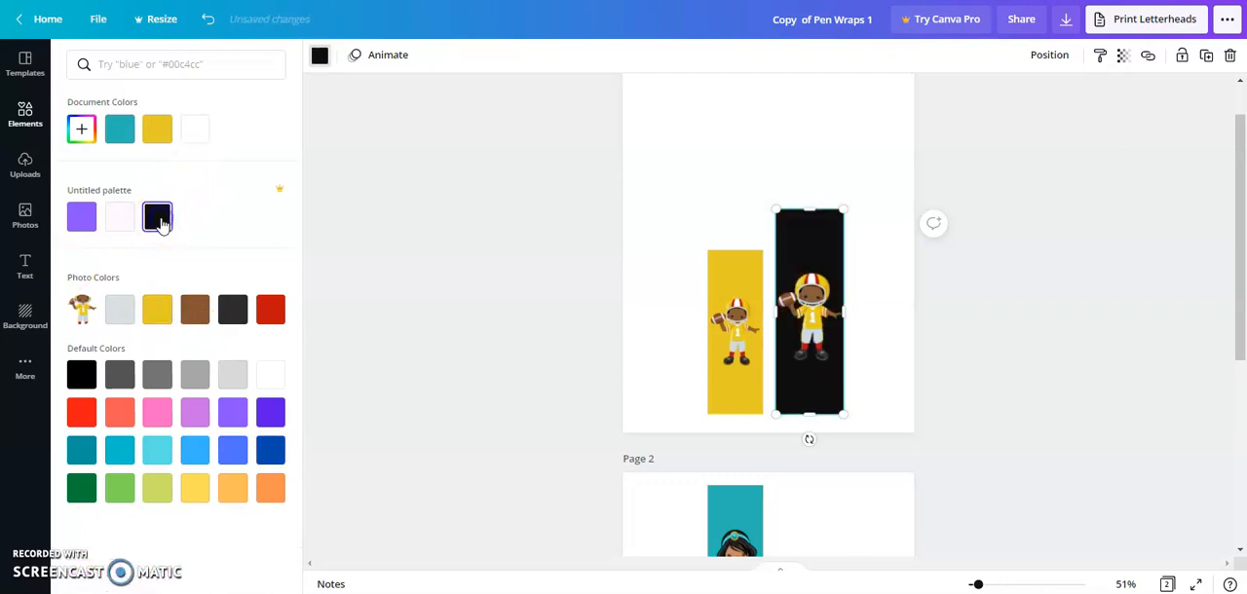
click(194, 378)
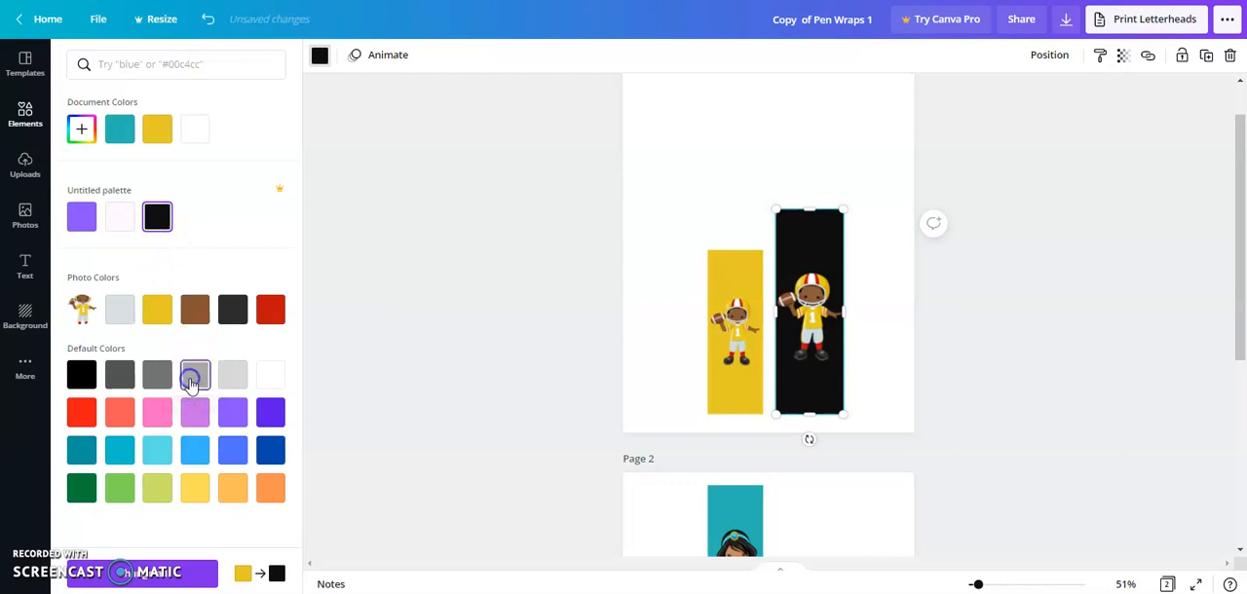
click(157, 308)
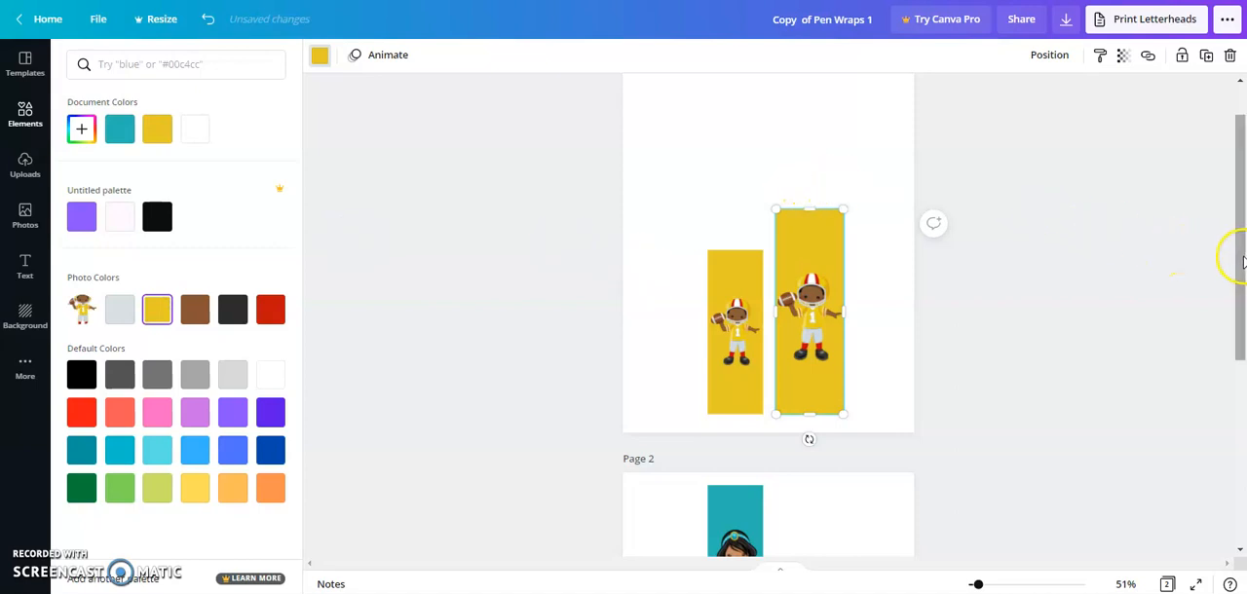
- Delete the old, smaller yellow strip and its football player from page 1
drag(1242, 256, 1242, 283)
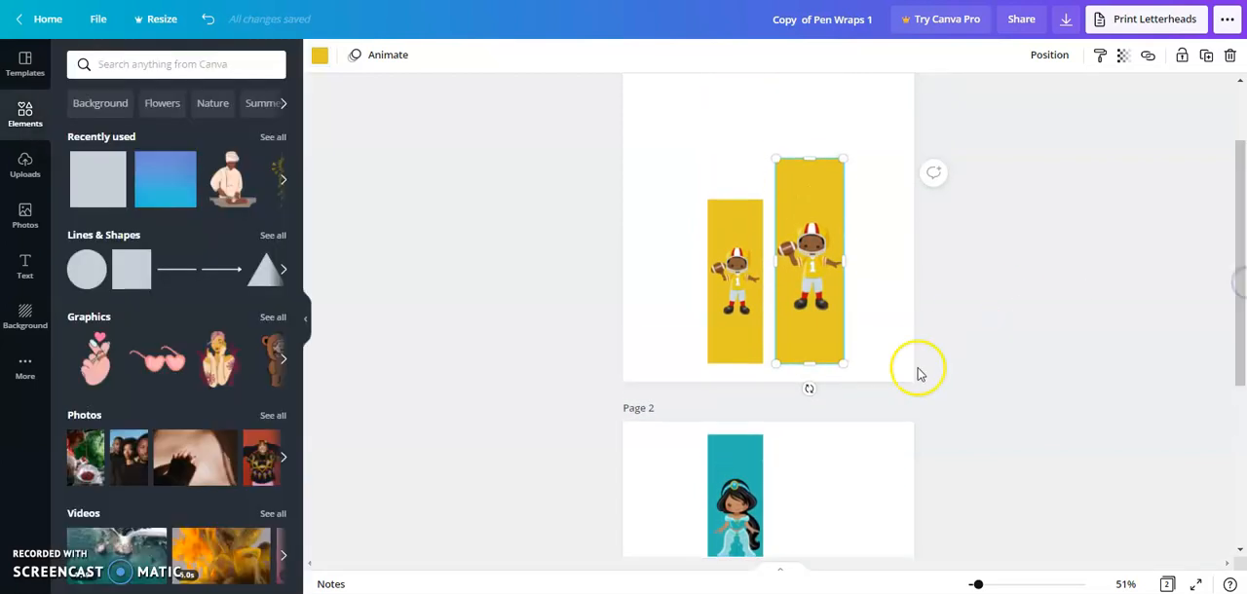
right_click(719, 222)
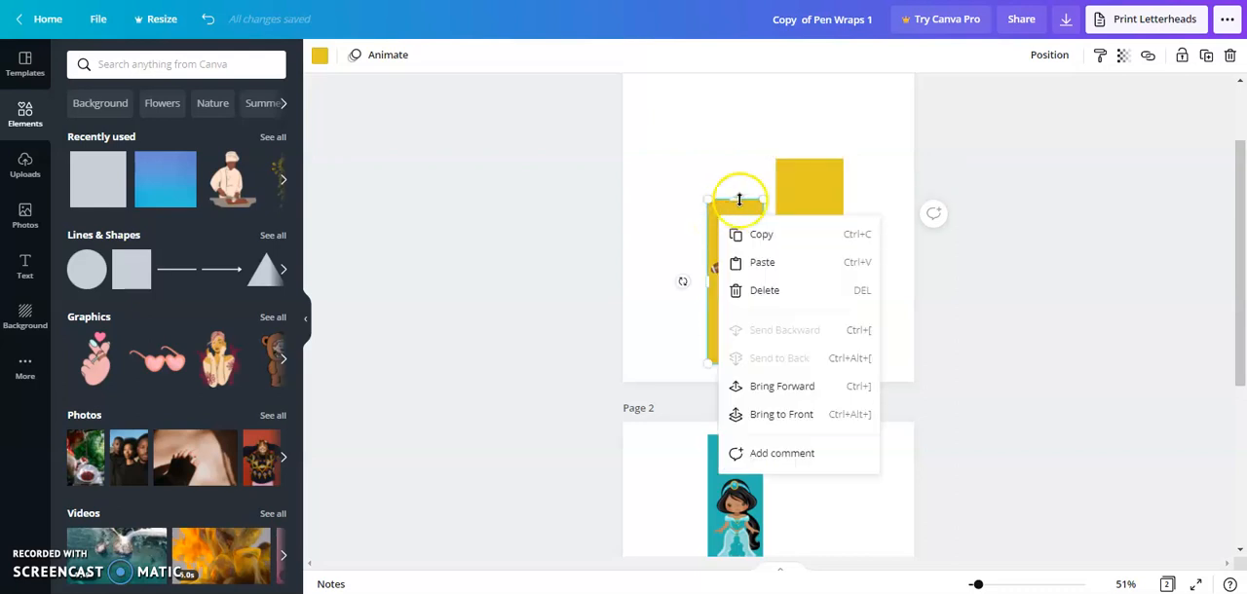
click(770, 289)
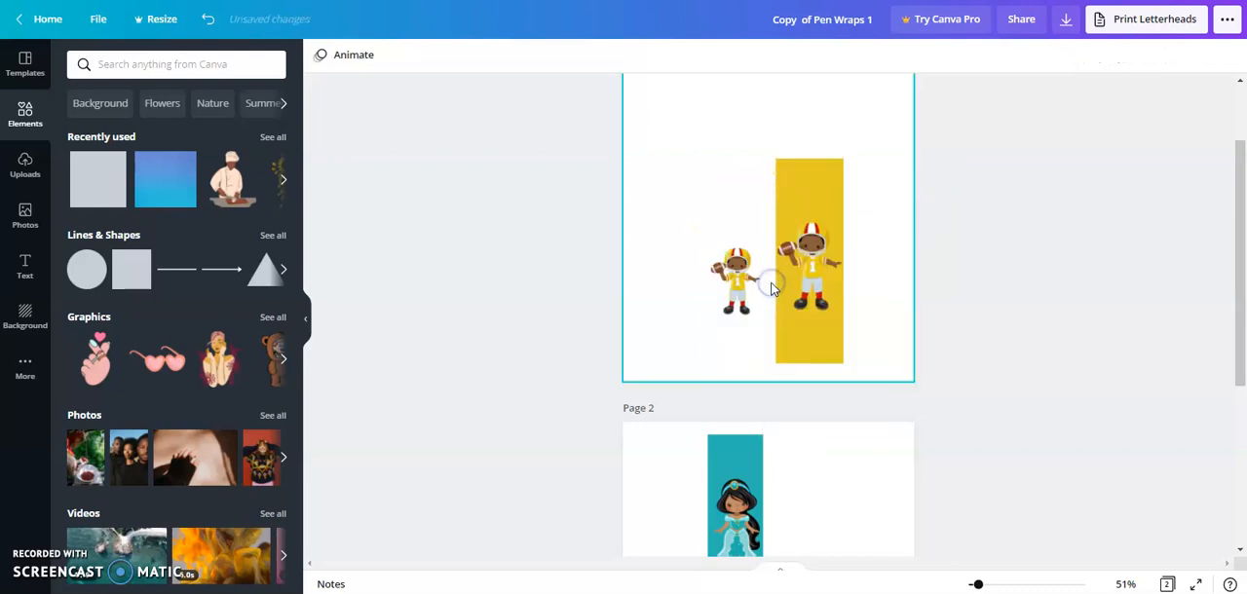
right_click(734, 285)
click(787, 355)
click(701, 200)
- Rename the design as "bookmark 1"
click(785, 12)
key(BackSpace)
key(BackSpace)
text(book)
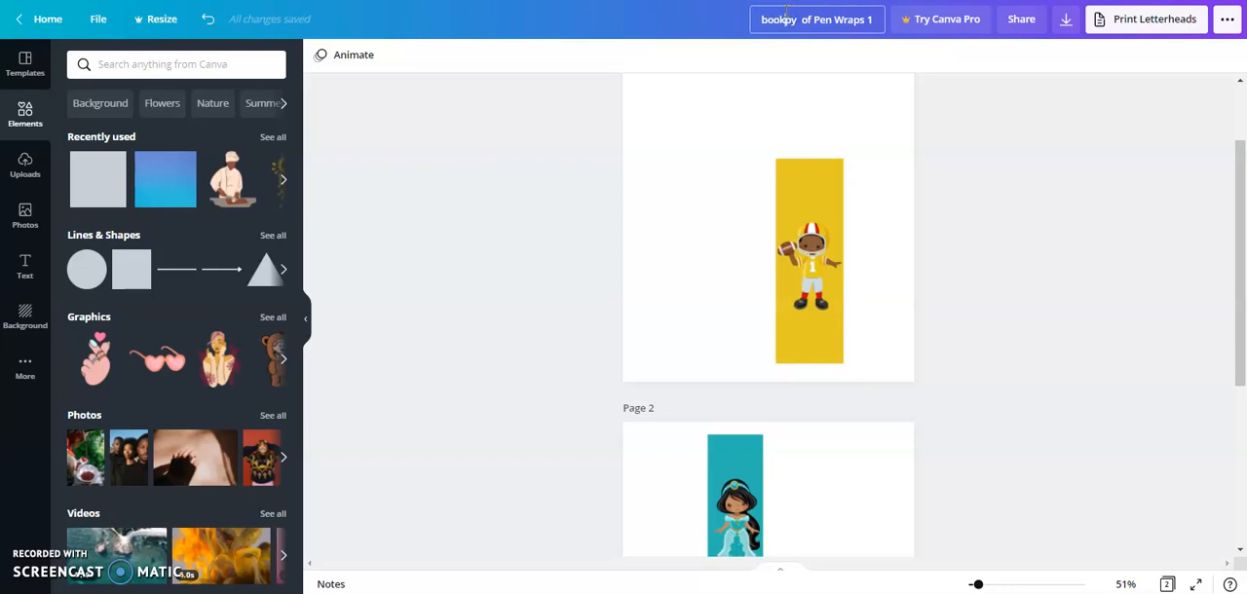
text(mark 1)
key(Delete)
key(Delete)
key(Delete)
key(Delete)
key(Delete)
key(Delete)
key(Delete)
key(Delete)
key(Delete)
key(Delete)
key(Delete)
key(Delete)
key(Delete)
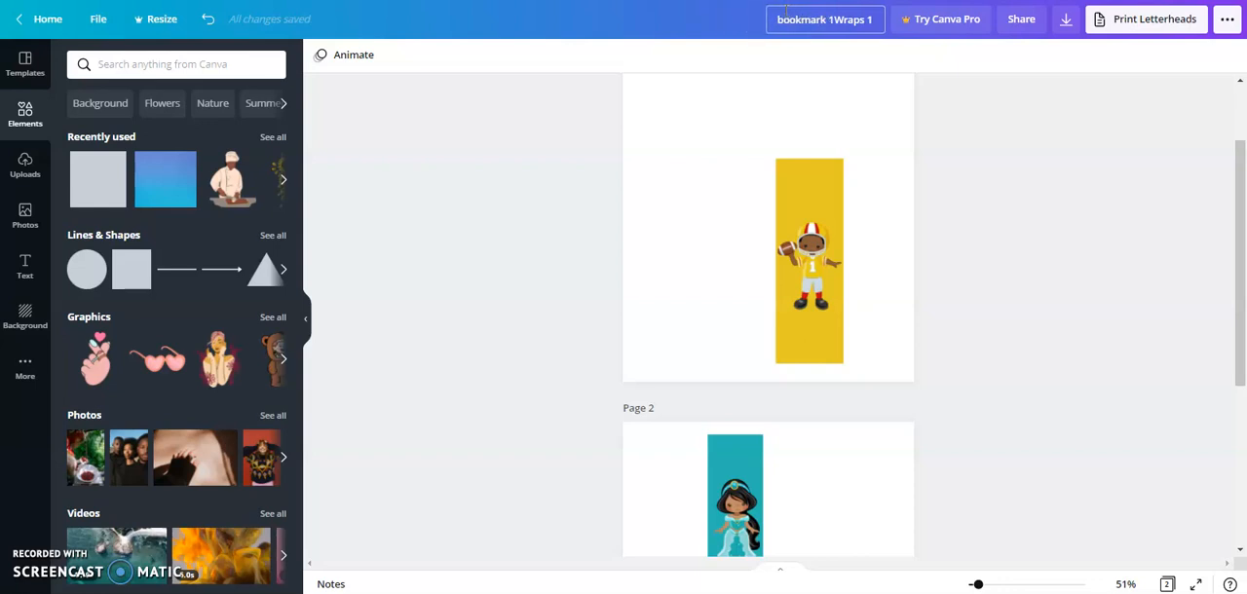
key(Delete)
key(Delete)
key(Delete)
key(Delete)
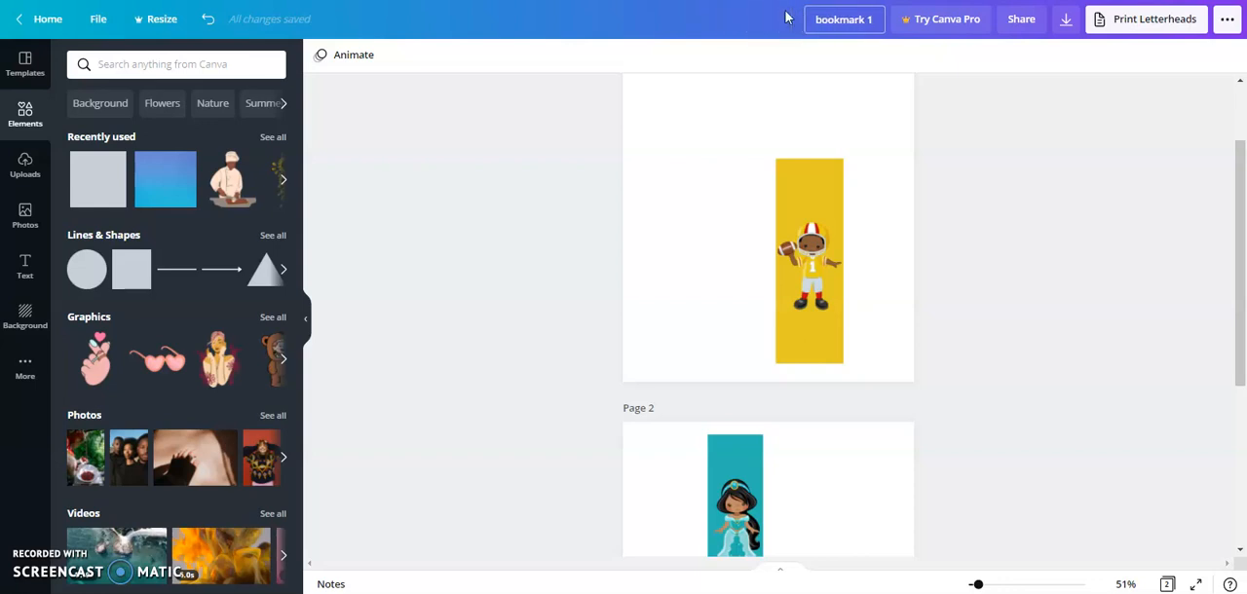
- Save the renamed bookmark design
click(1036, 105)
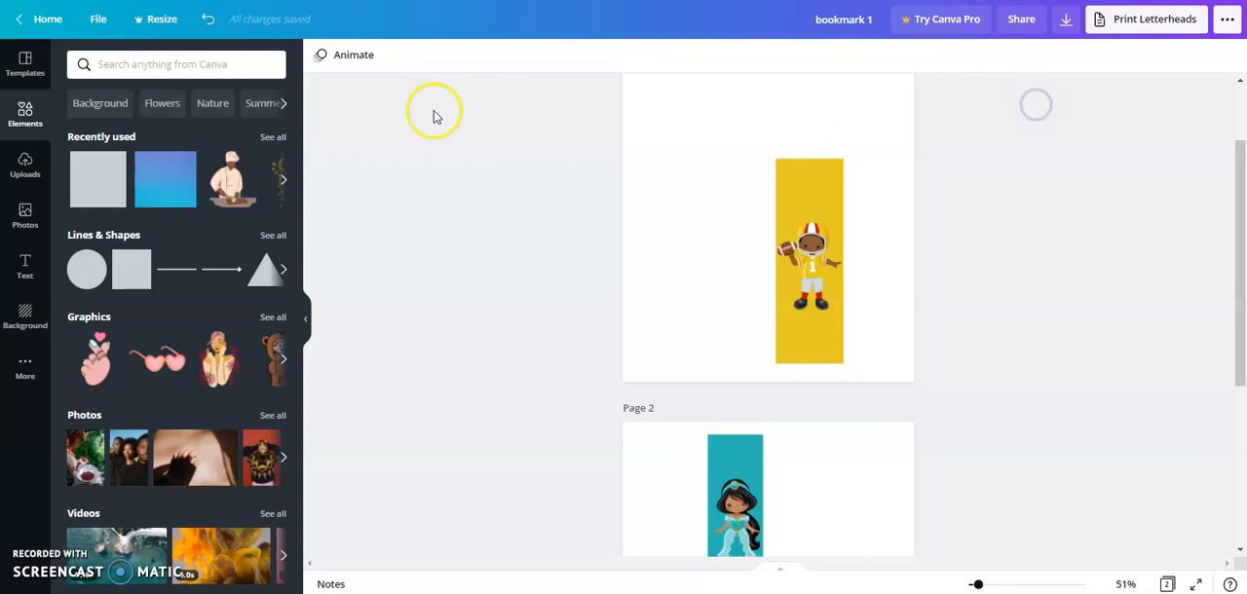
click(100, 21)
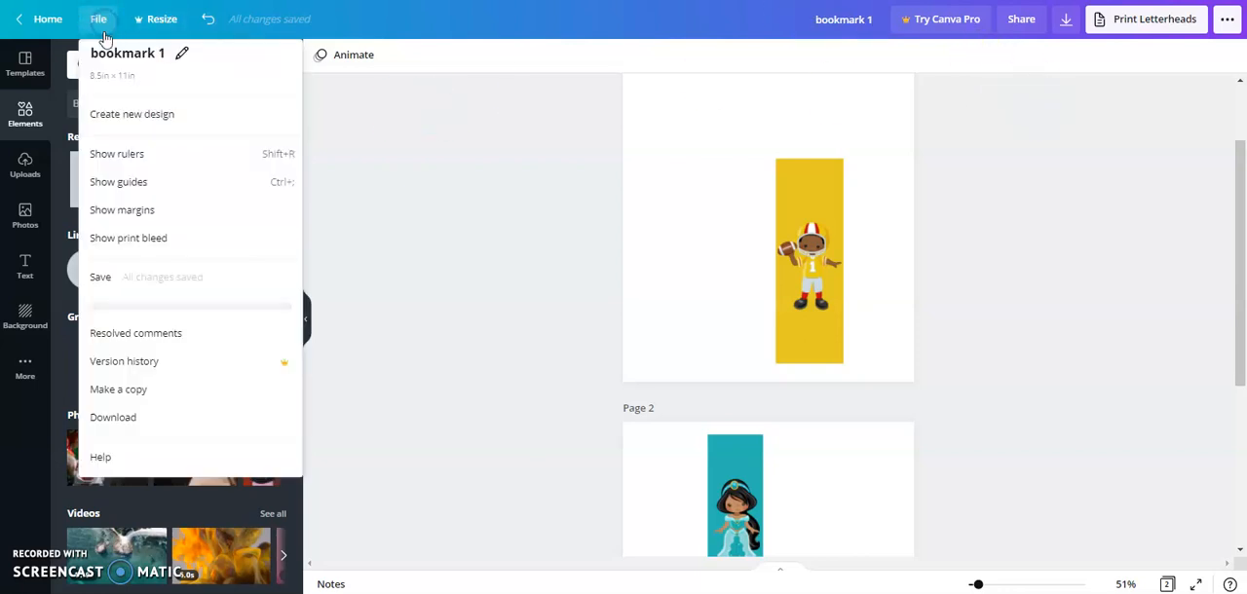
click(149, 280)
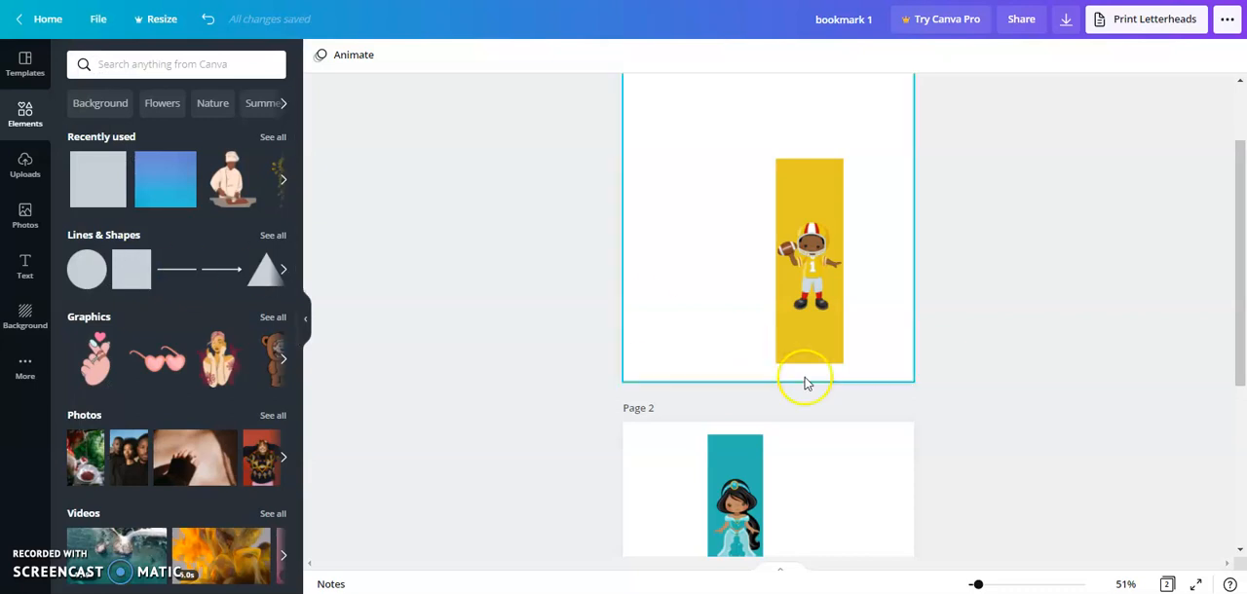
- Download all pages of the bookmark design as PNG images and dismiss the professional print offer
click(1067, 34)
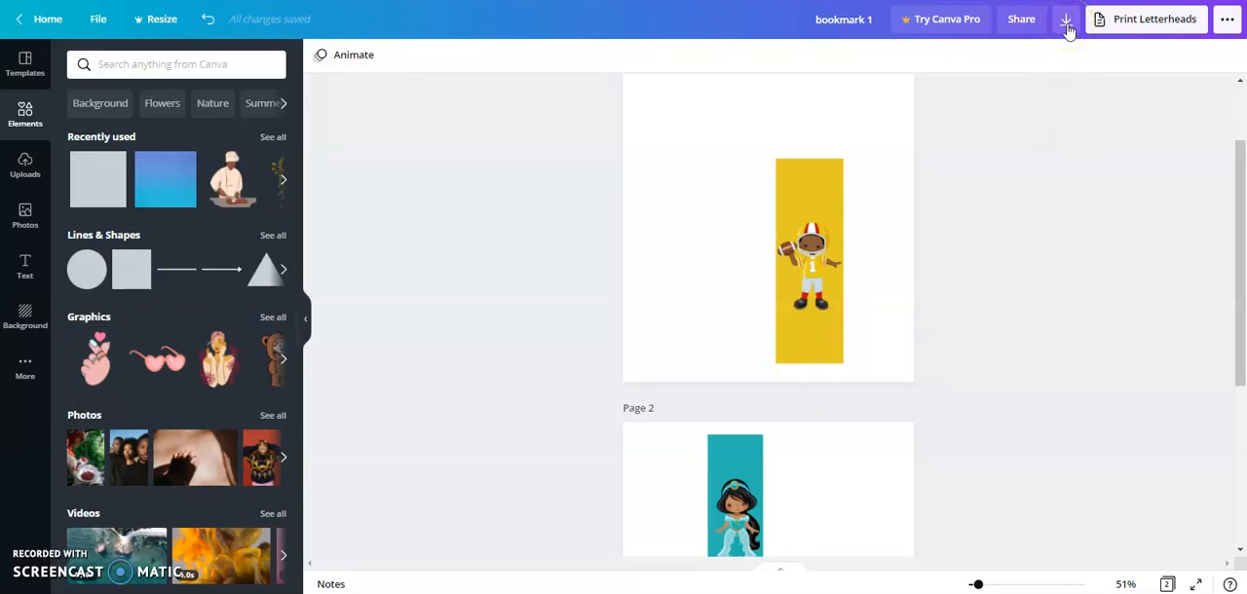
click(1066, 22)
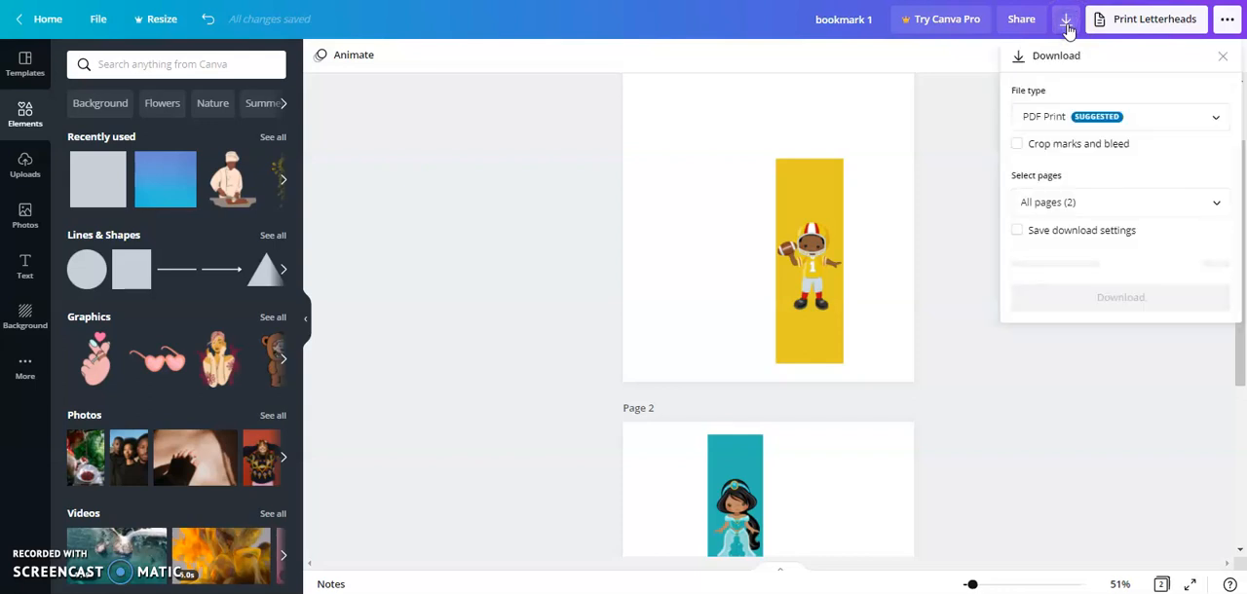
click(1159, 144)
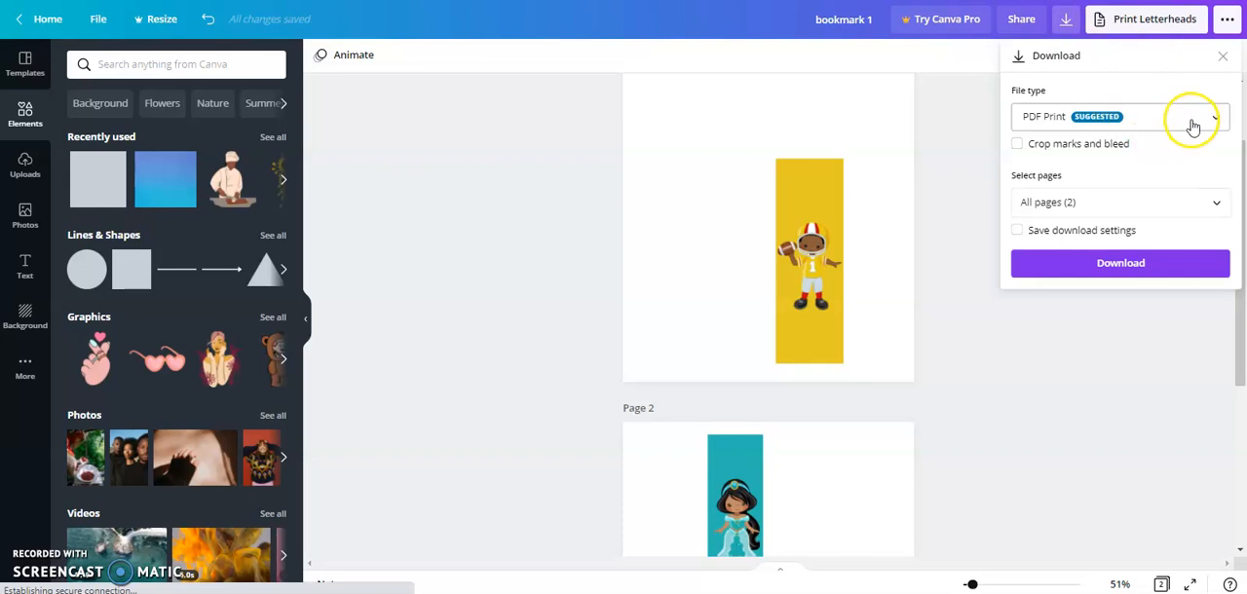
click(1192, 122)
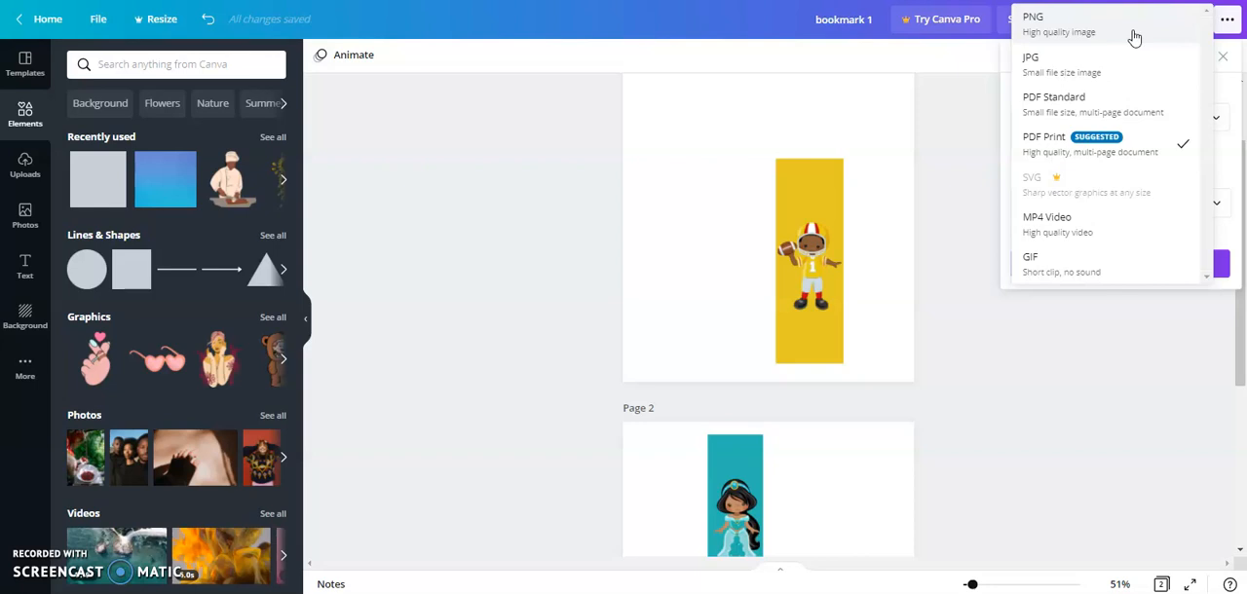
click(1132, 36)
click(1115, 309)
click(1120, 350)
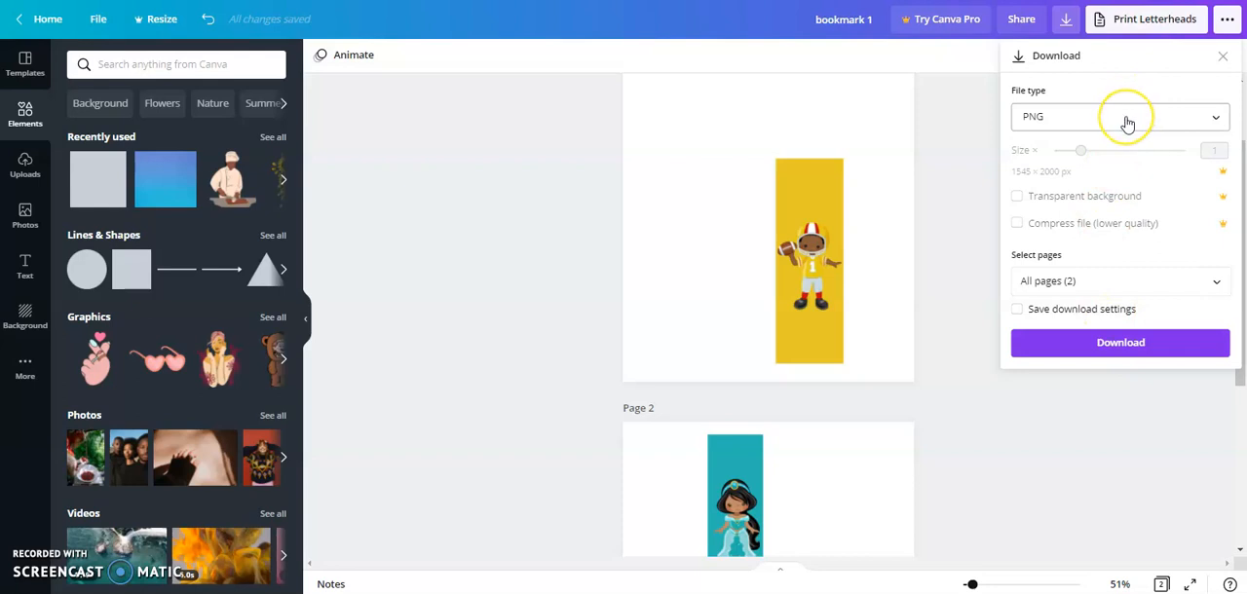
click(1125, 353)
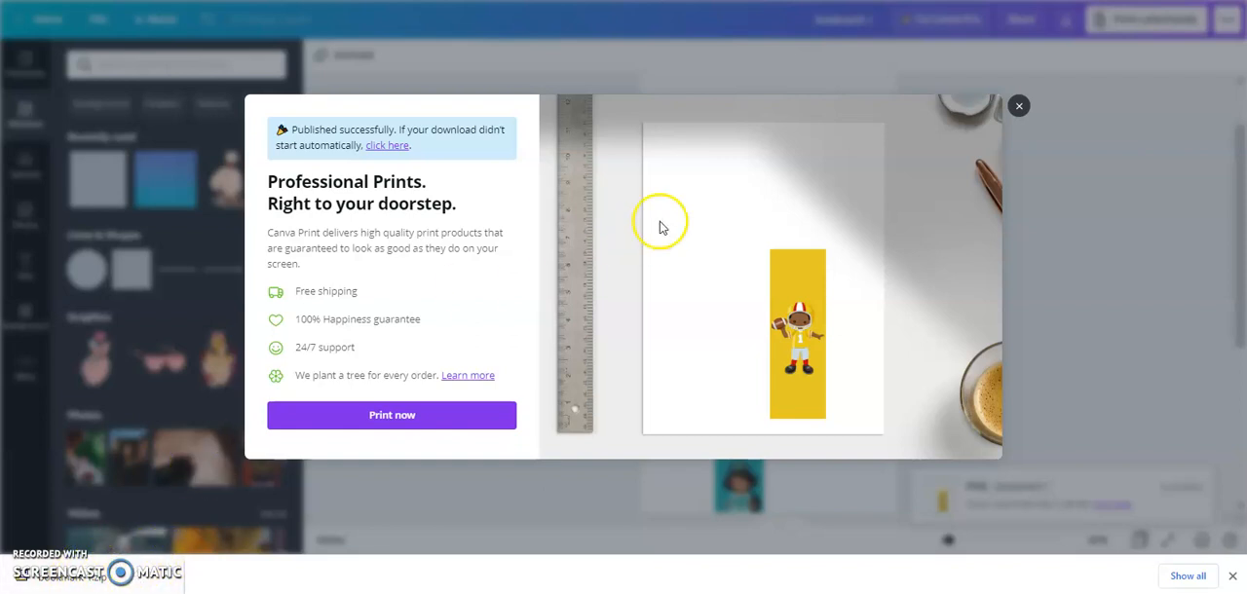
click(1016, 108)
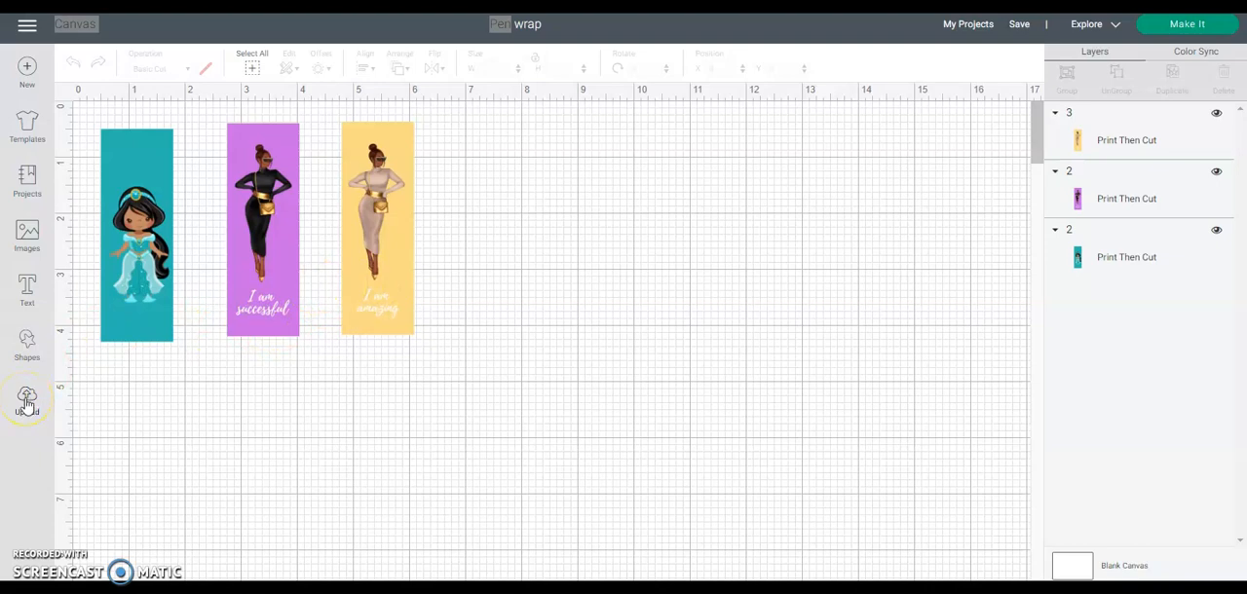
- Switch to Cricut Design Space and insert the recent upload with four football player panels into the pen wrap project
click(27, 403)
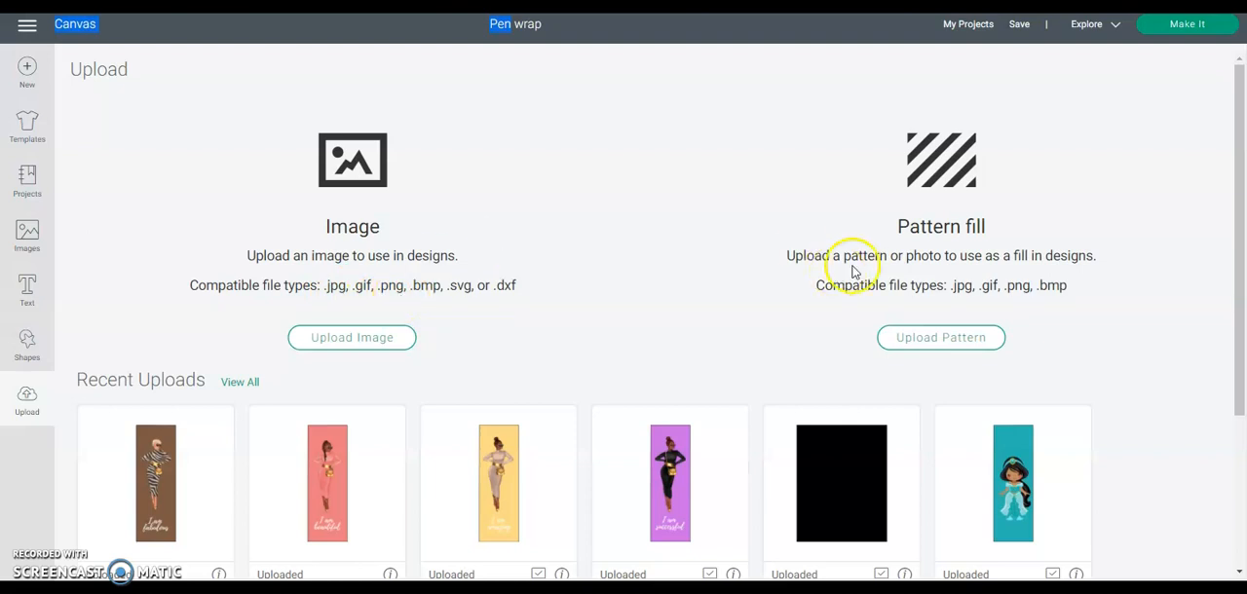
drag(1238, 251, 1241, 372)
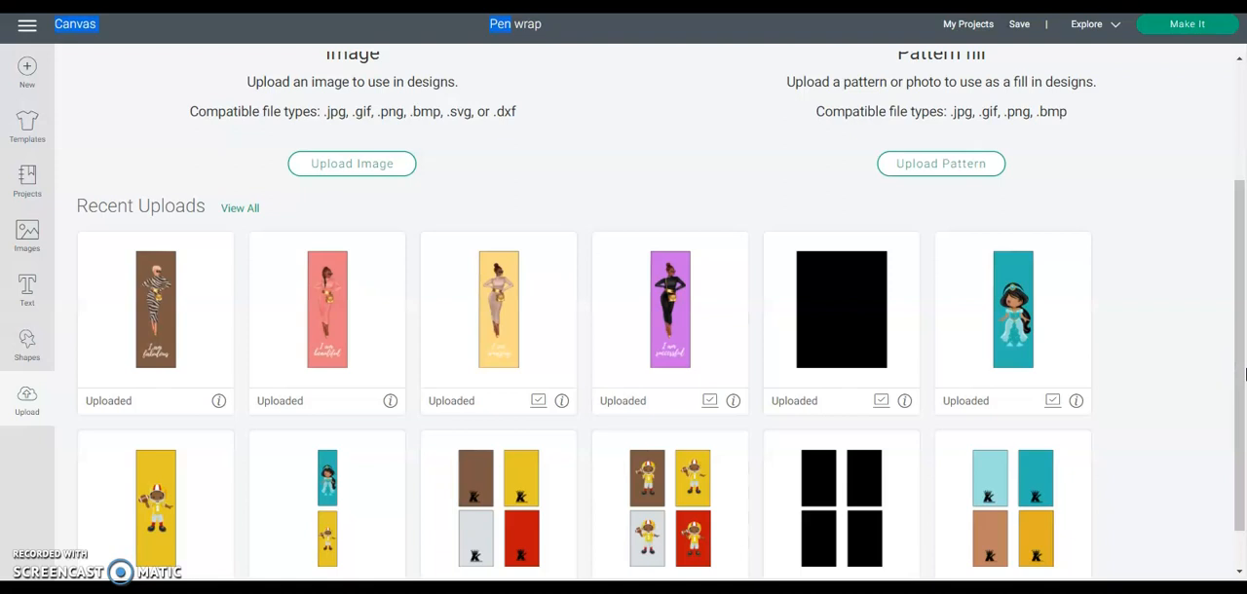
click(659, 492)
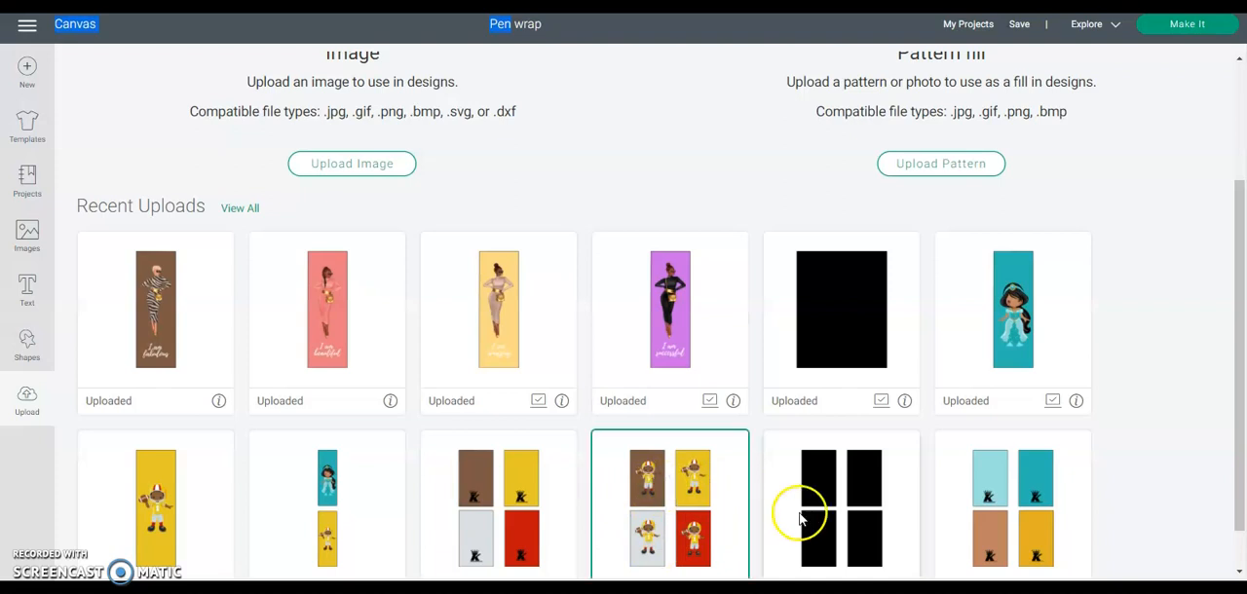
scroll(624, 311, down, 1)
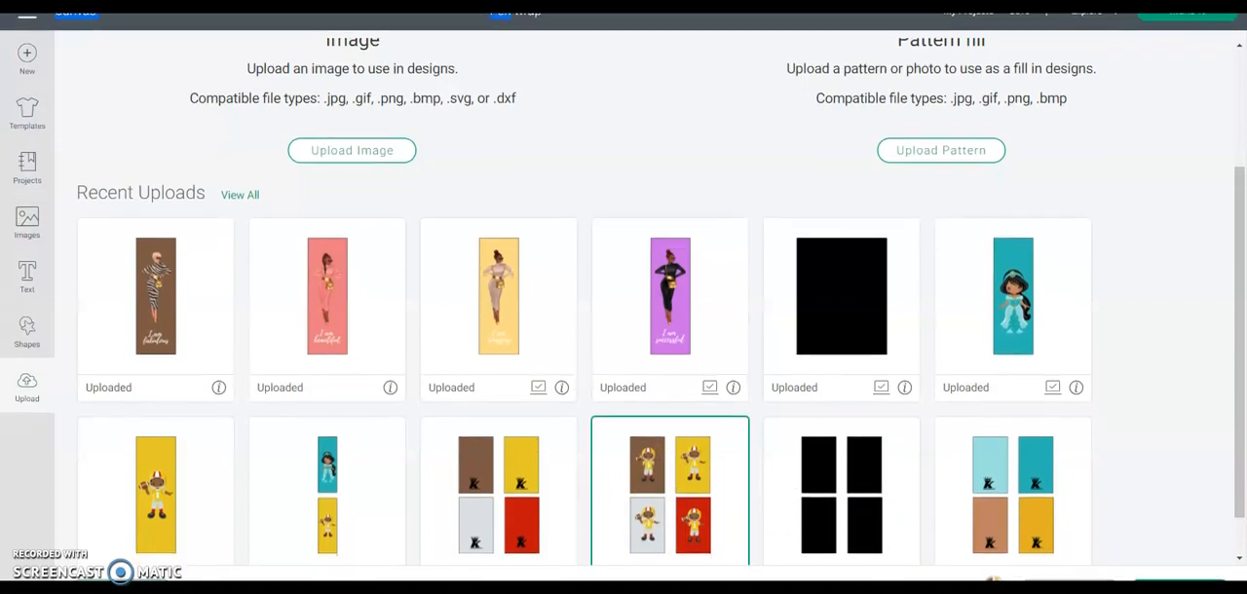
click(1179, 570)
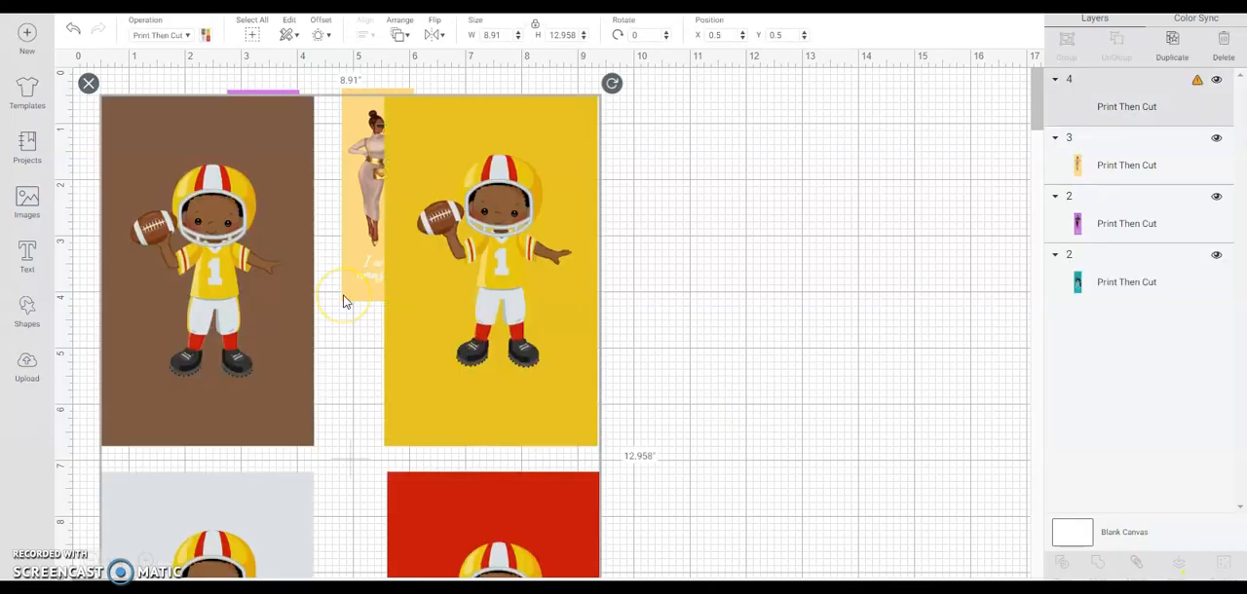
- Move the four-panel football player image clear of the three pen wraps on the canvas
drag(343, 302, 737, 294)
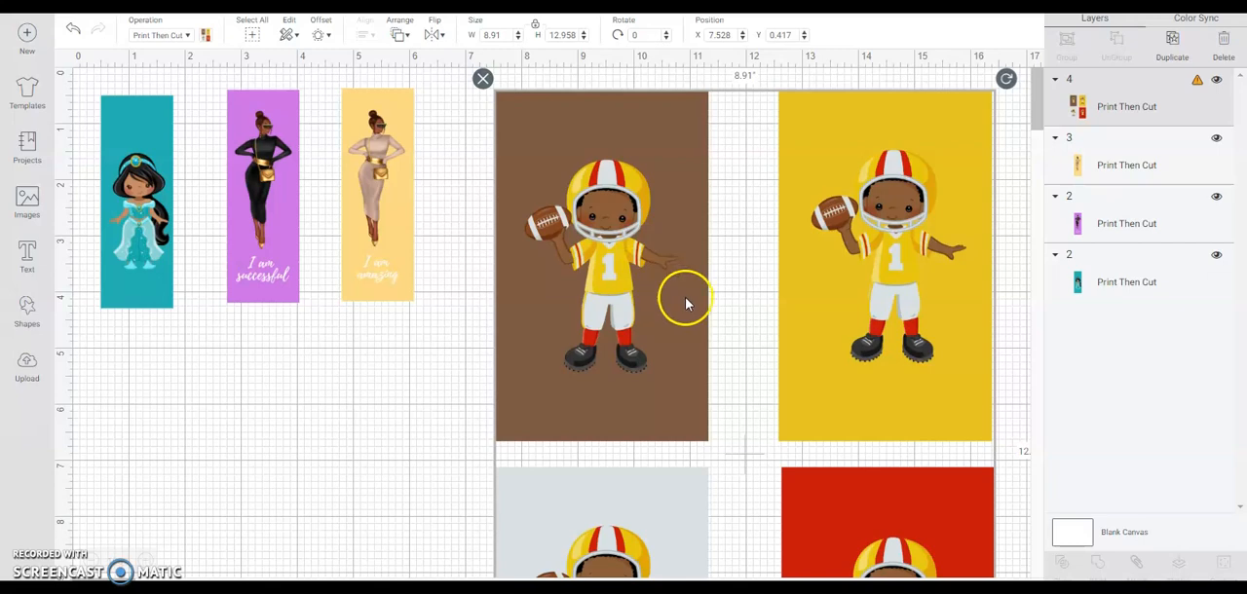
drag(685, 297, 640, 261)
click(709, 283)
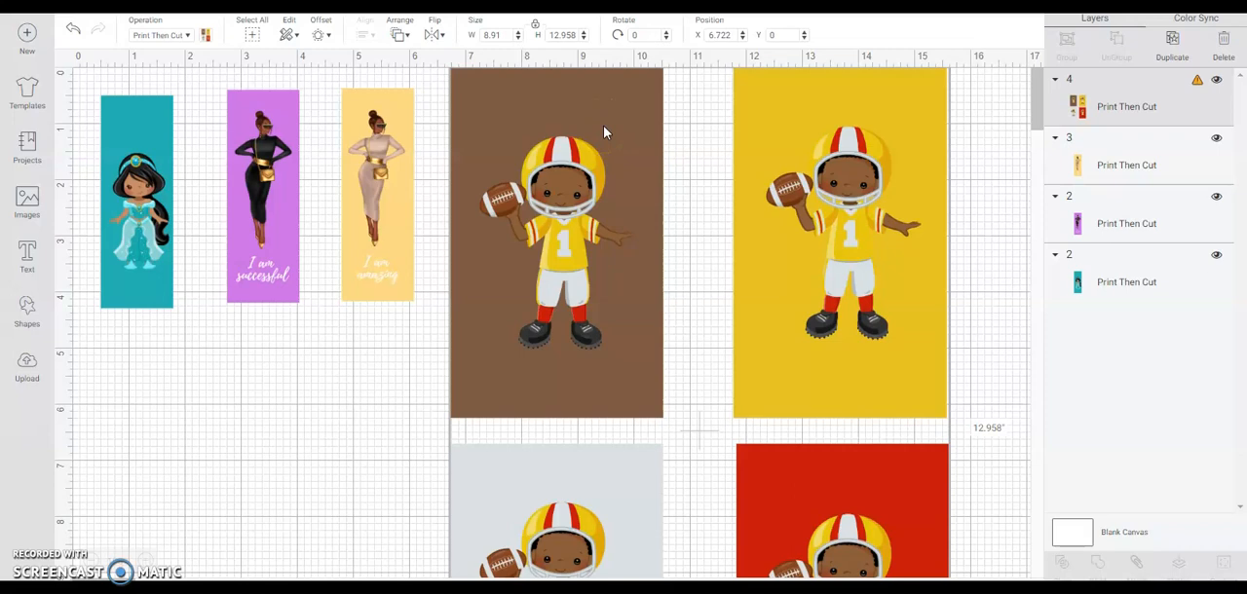
drag(603, 129, 604, 151)
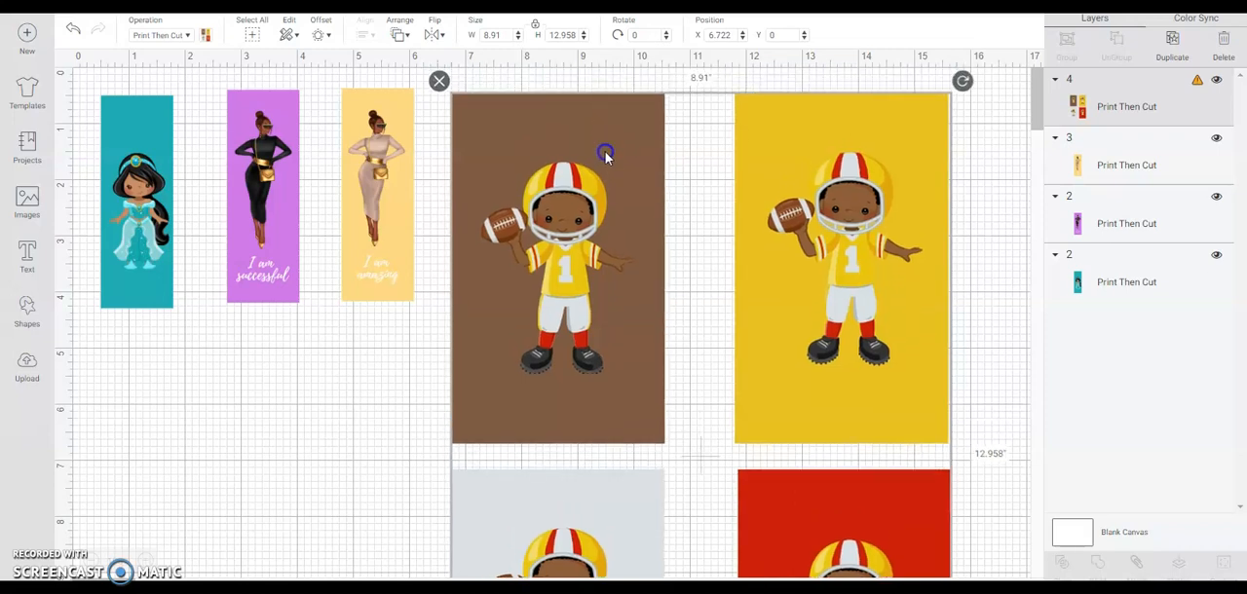
click(508, 124)
- Upload the football player bookmark image file 1 from the computer and set its image type to Complex
click(403, 237)
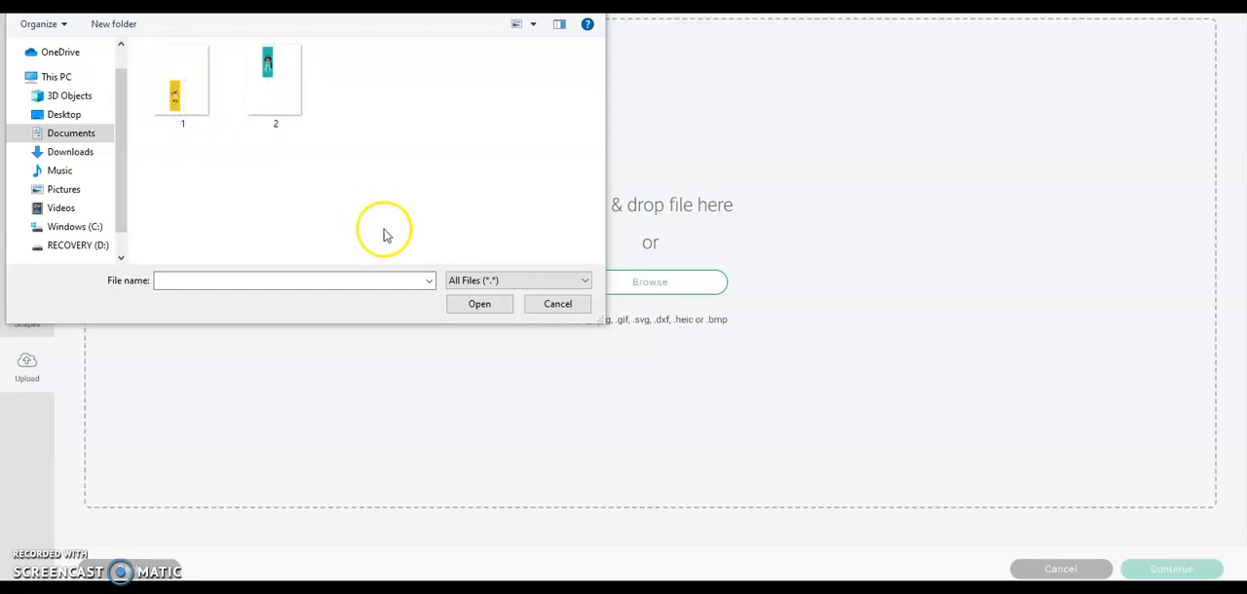
click(210, 106)
click(473, 308)
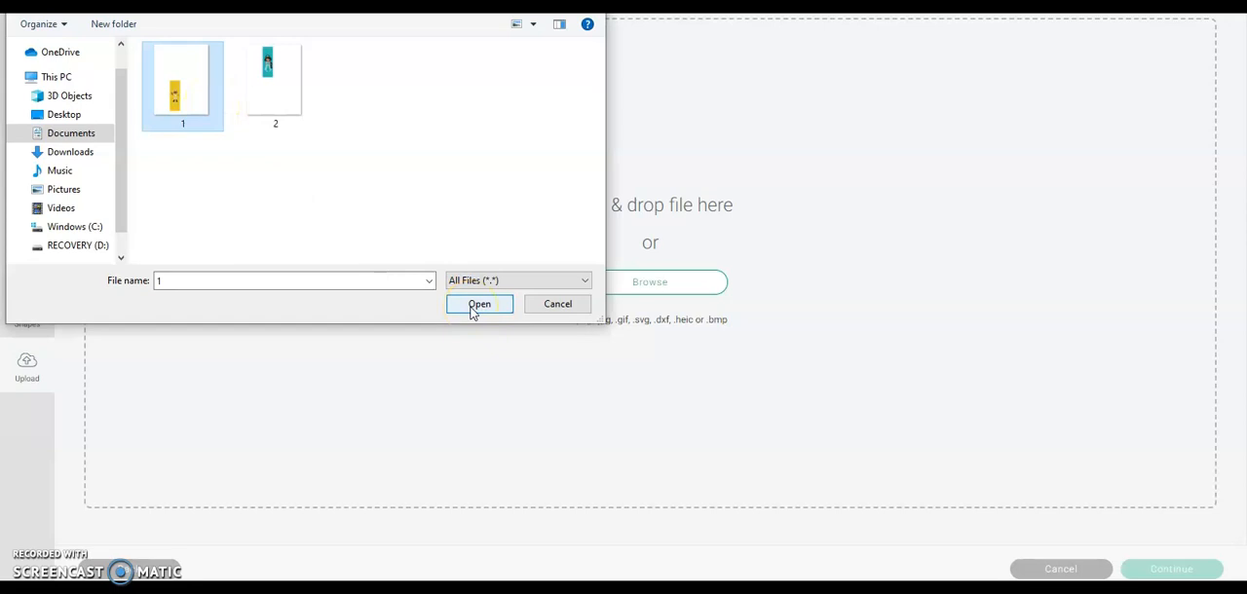
click(472, 304)
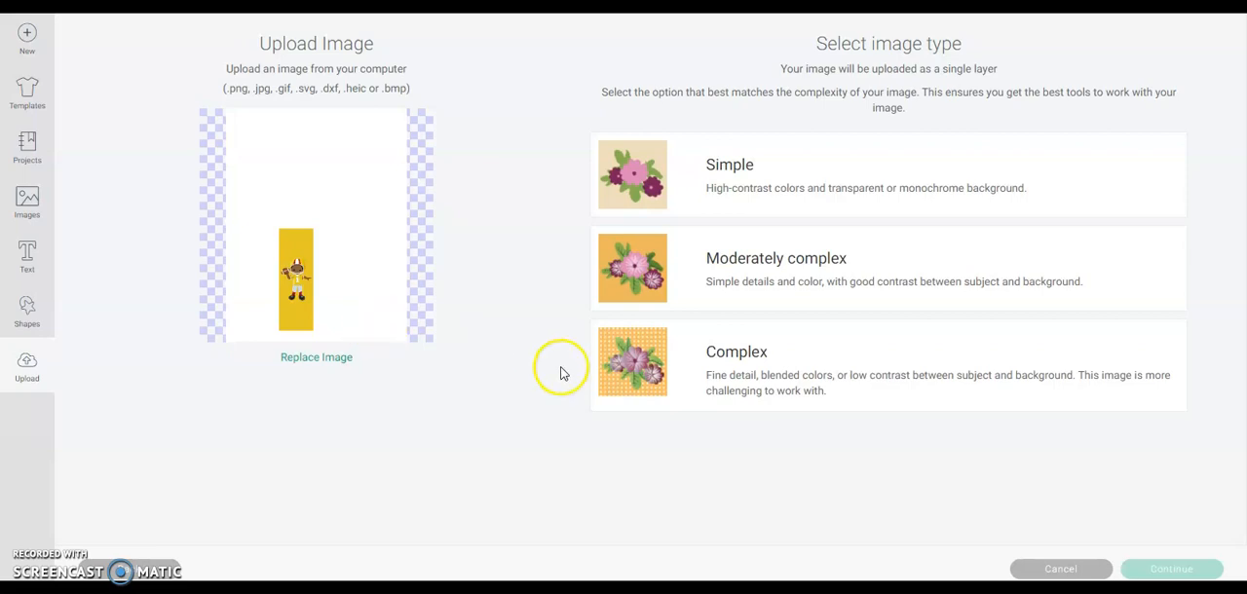
click(643, 378)
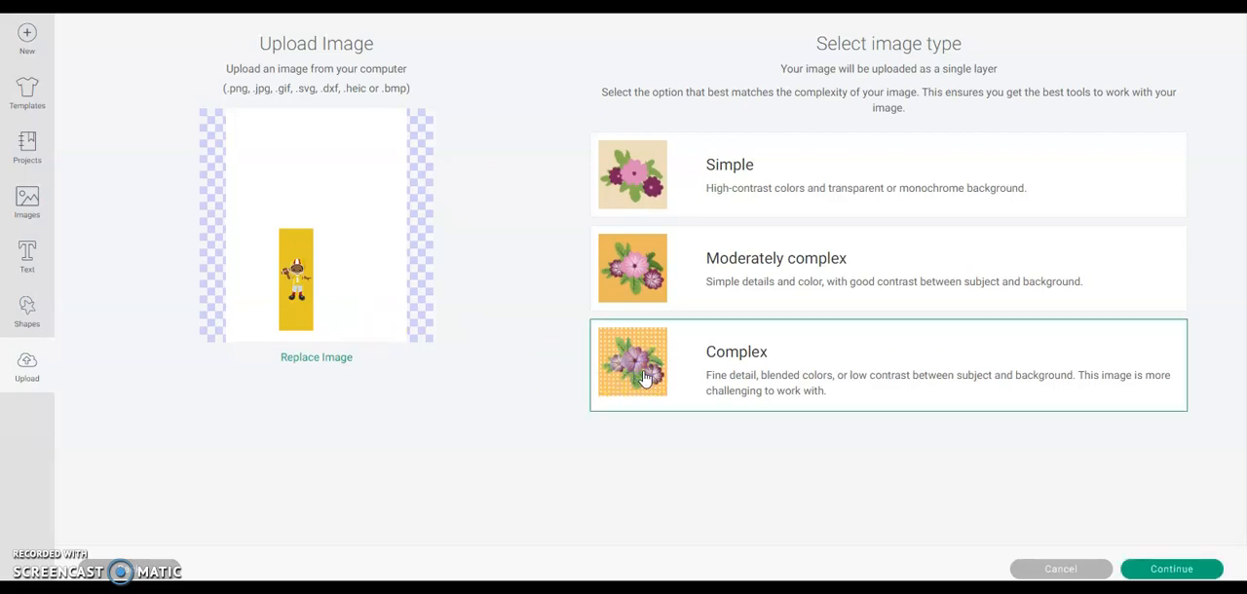
click(1190, 575)
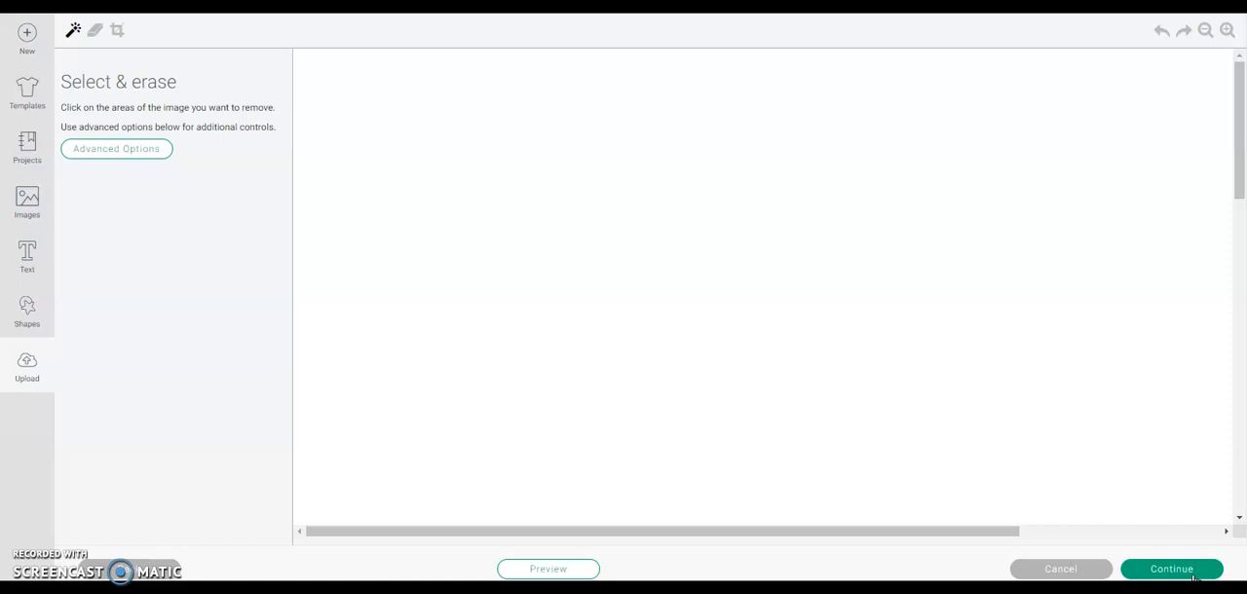
- Erase the white background around the yellow bookmark and accept the cleaned image
click(1204, 32)
click(1204, 32)
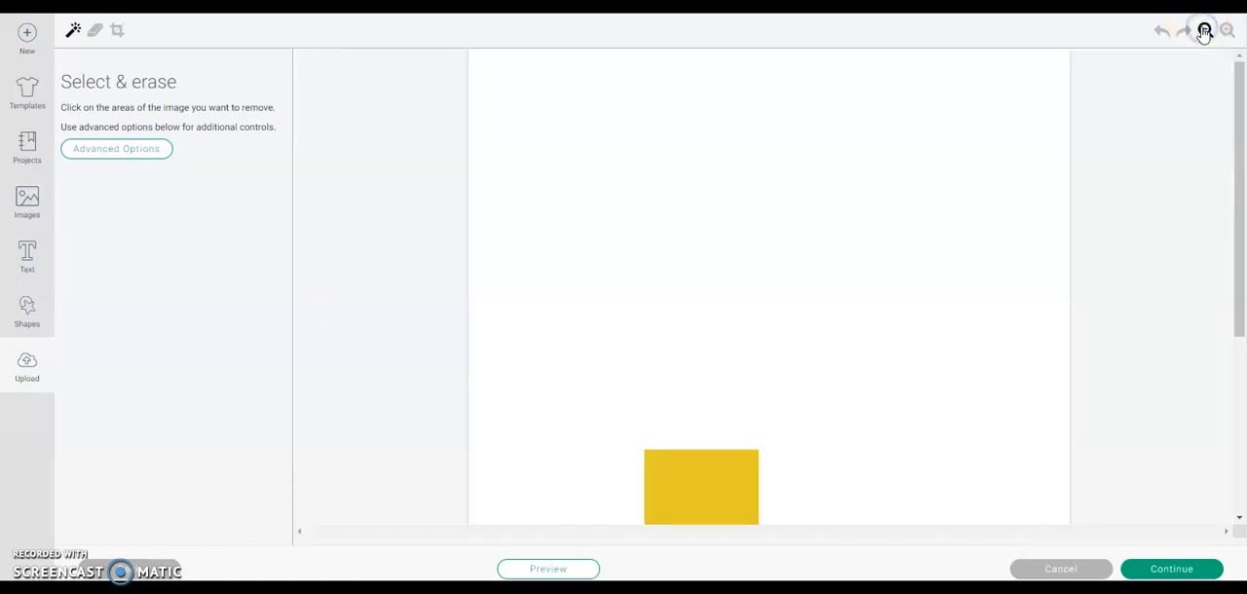
click(1204, 33)
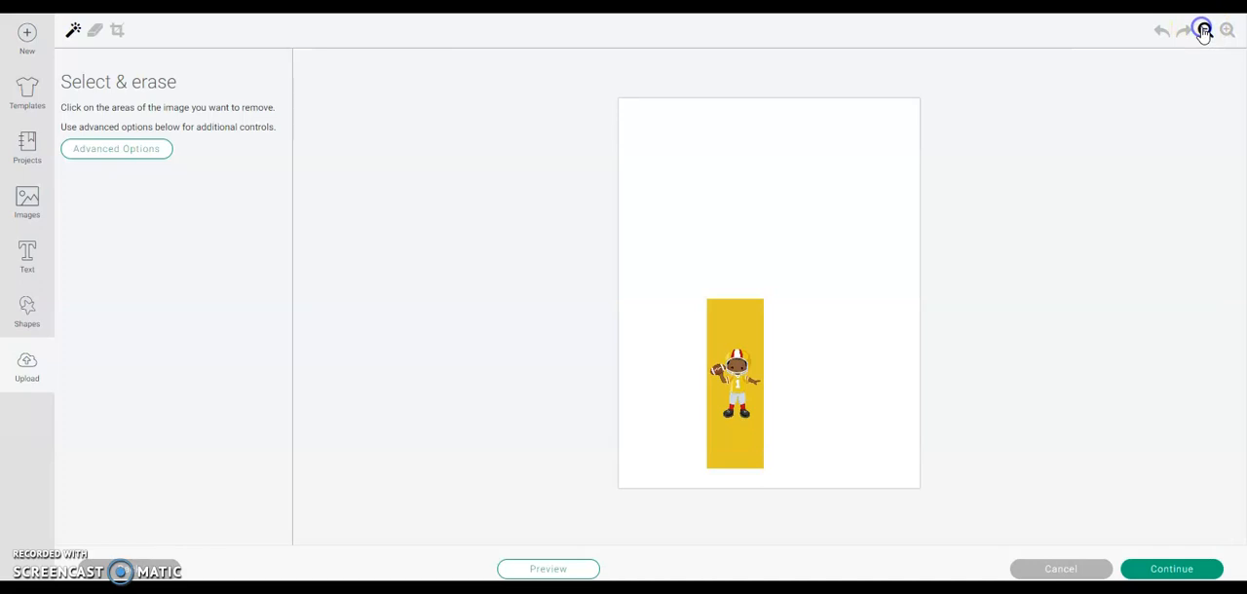
click(852, 230)
click(851, 231)
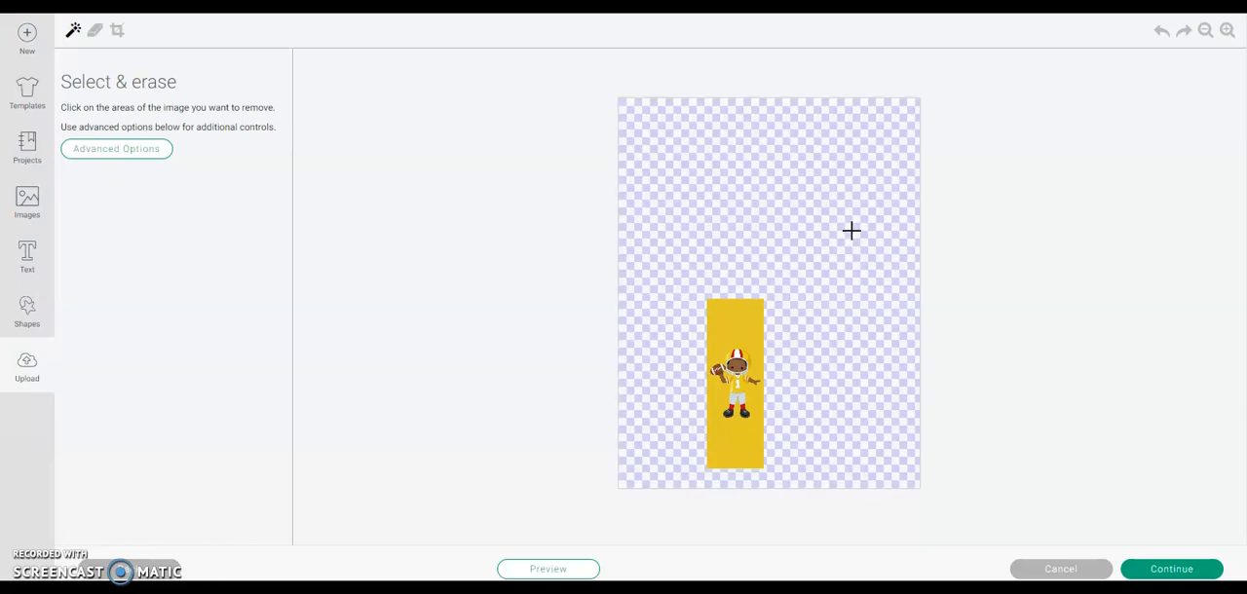
click(1157, 572)
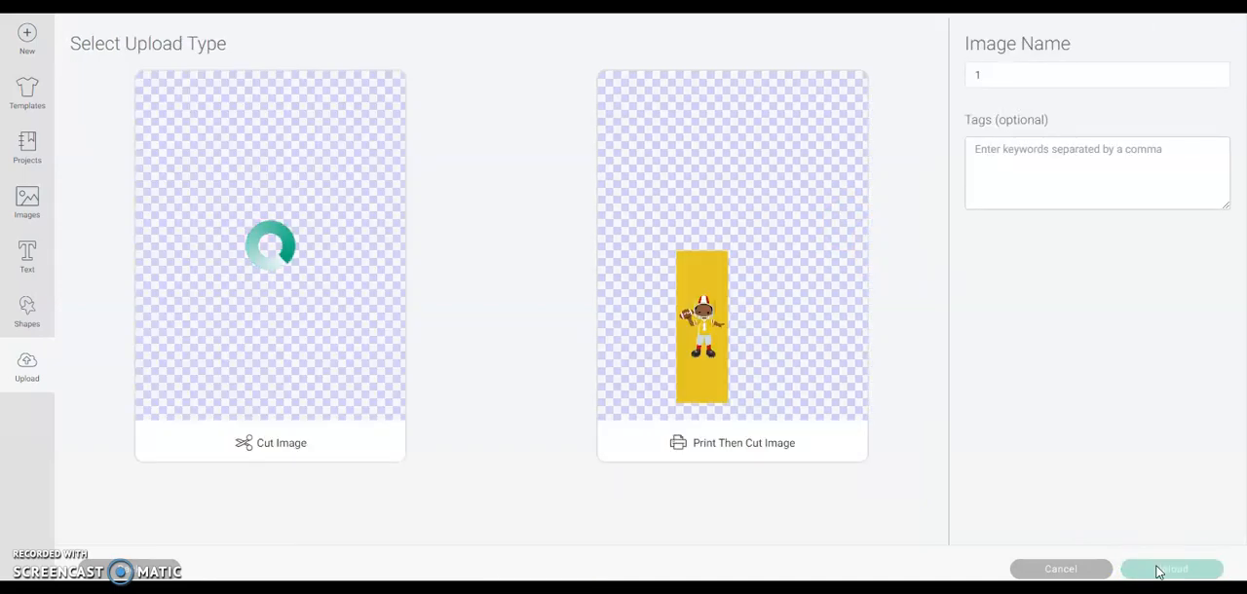
- Upload the cleaned bookmark as a Print Then Cut image
click(1152, 569)
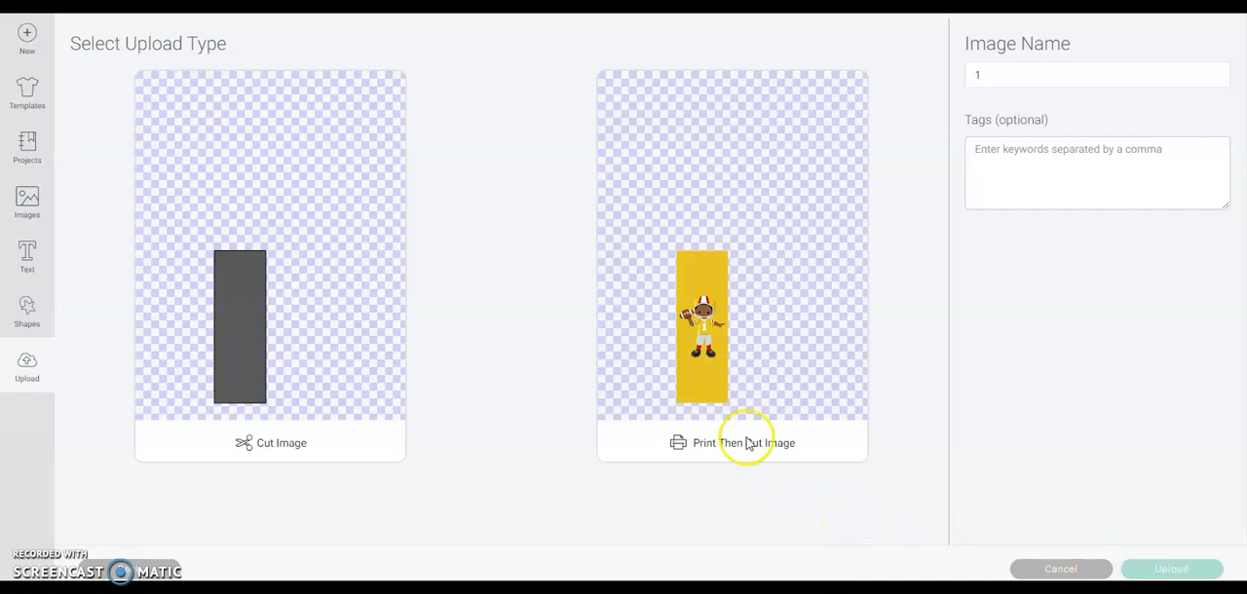
click(763, 353)
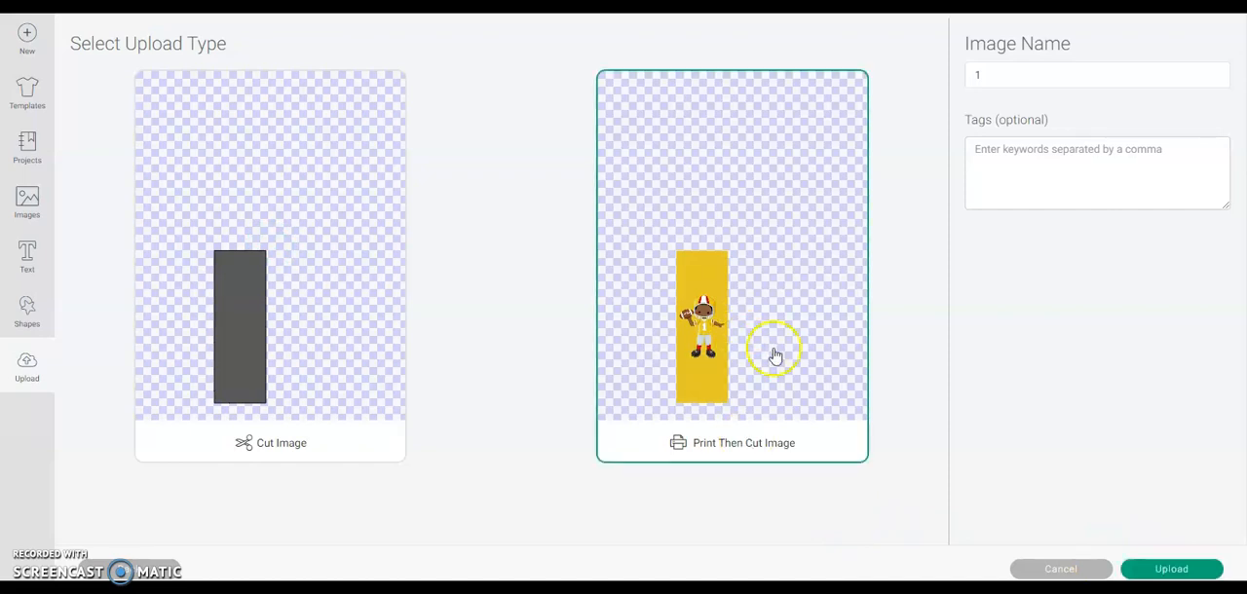
click(1174, 571)
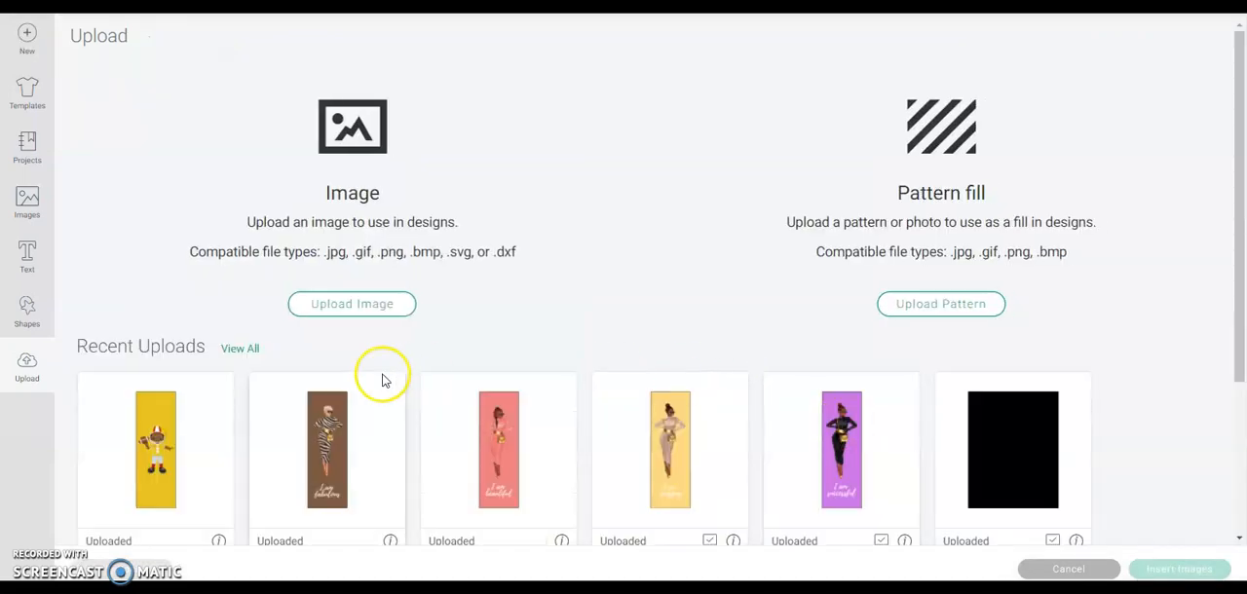
- Insert the newly uploaded football player bookmark onto the canvas and move it beside the yellow "I am amazing" pen wrap
click(178, 409)
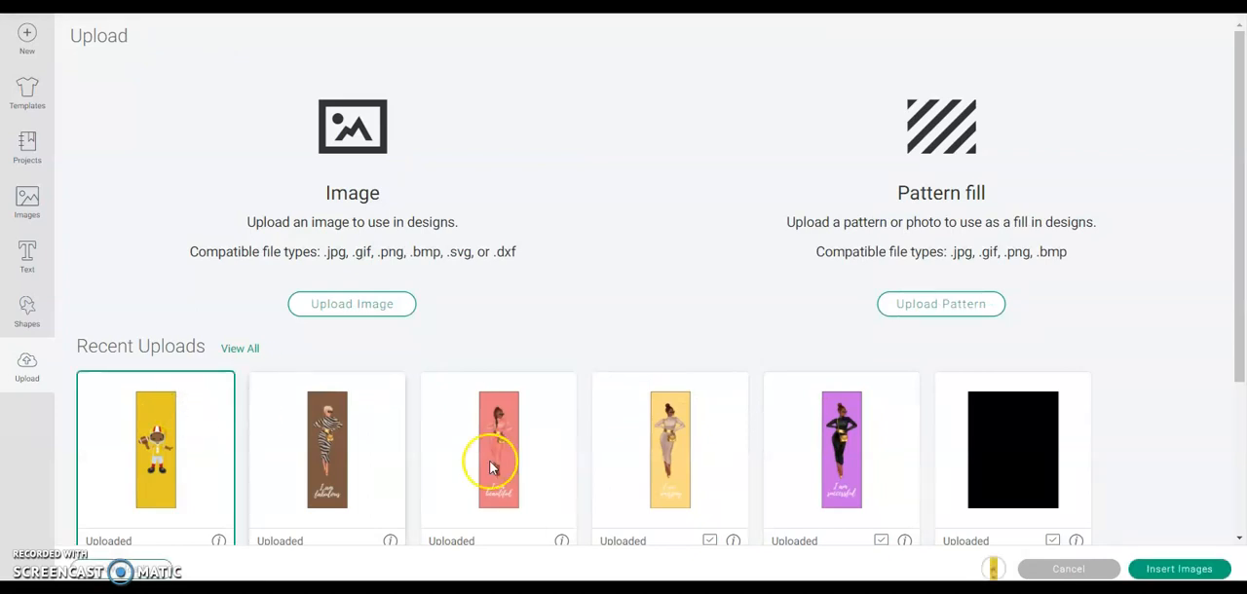
click(1195, 570)
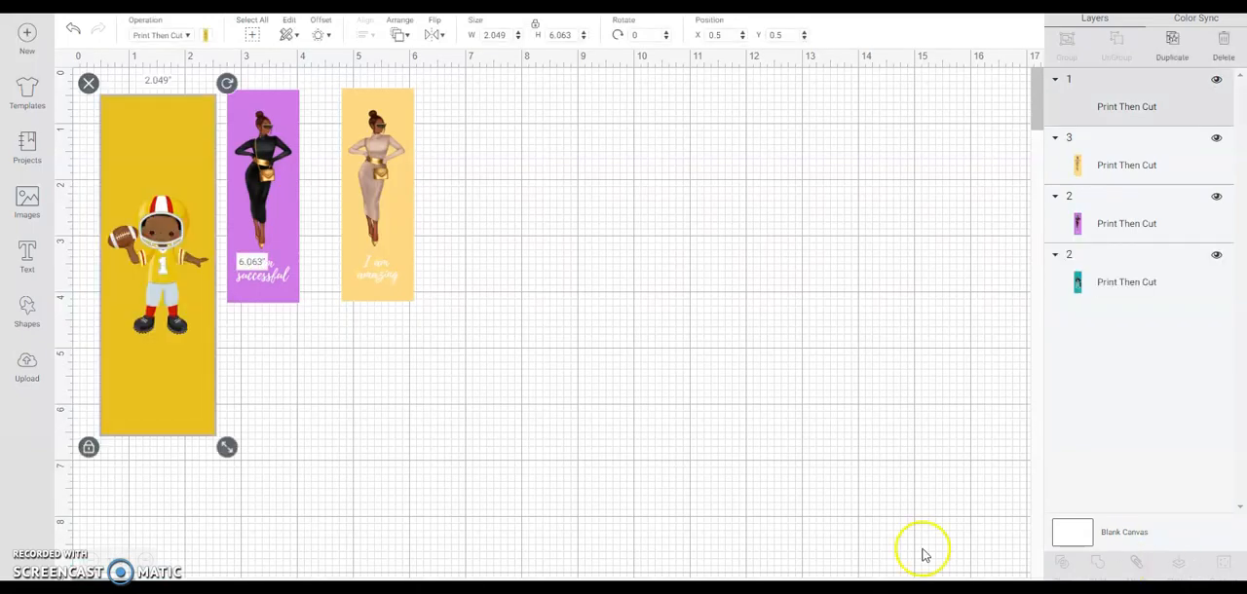
drag(160, 343, 509, 334)
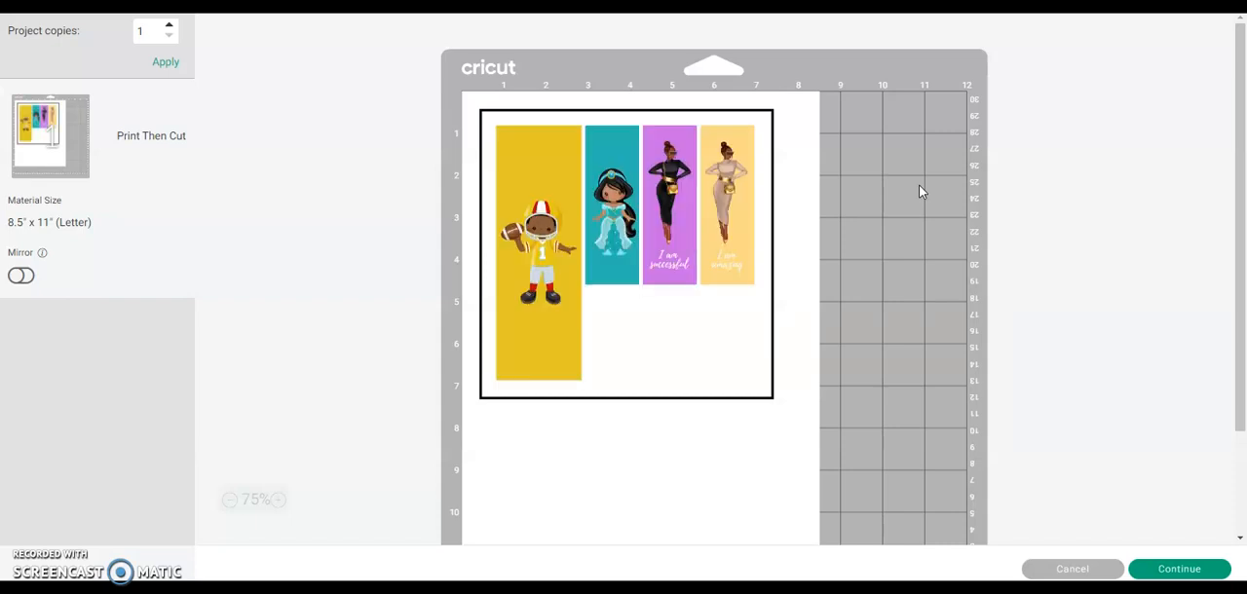
click(667, 259)
click(668, 209)
click(805, 235)
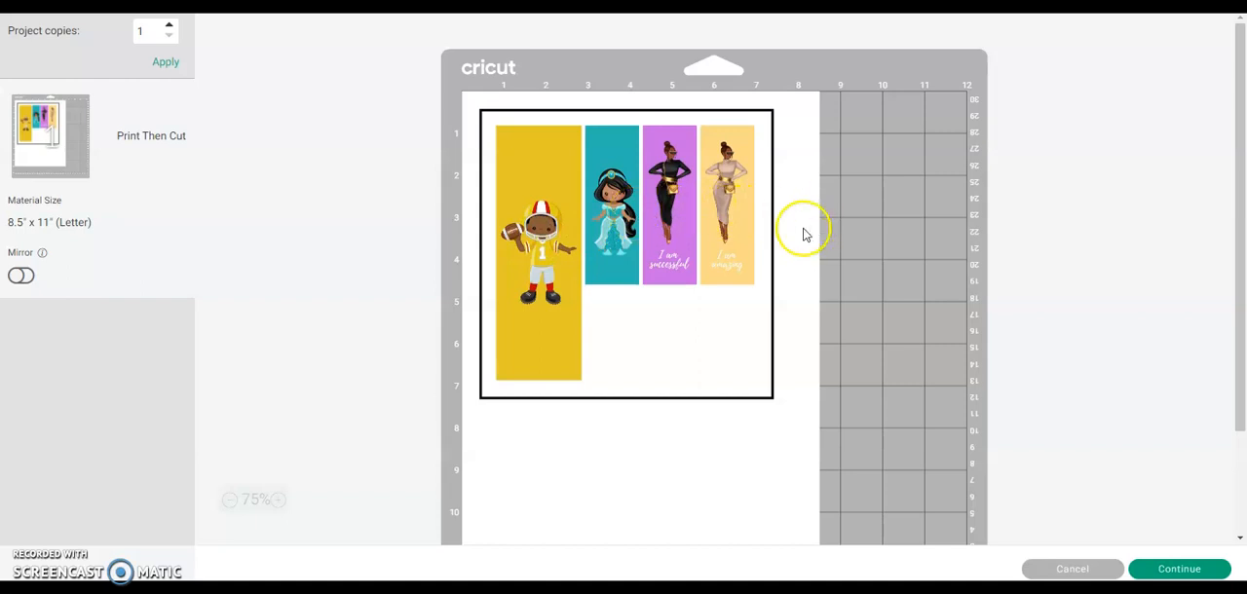